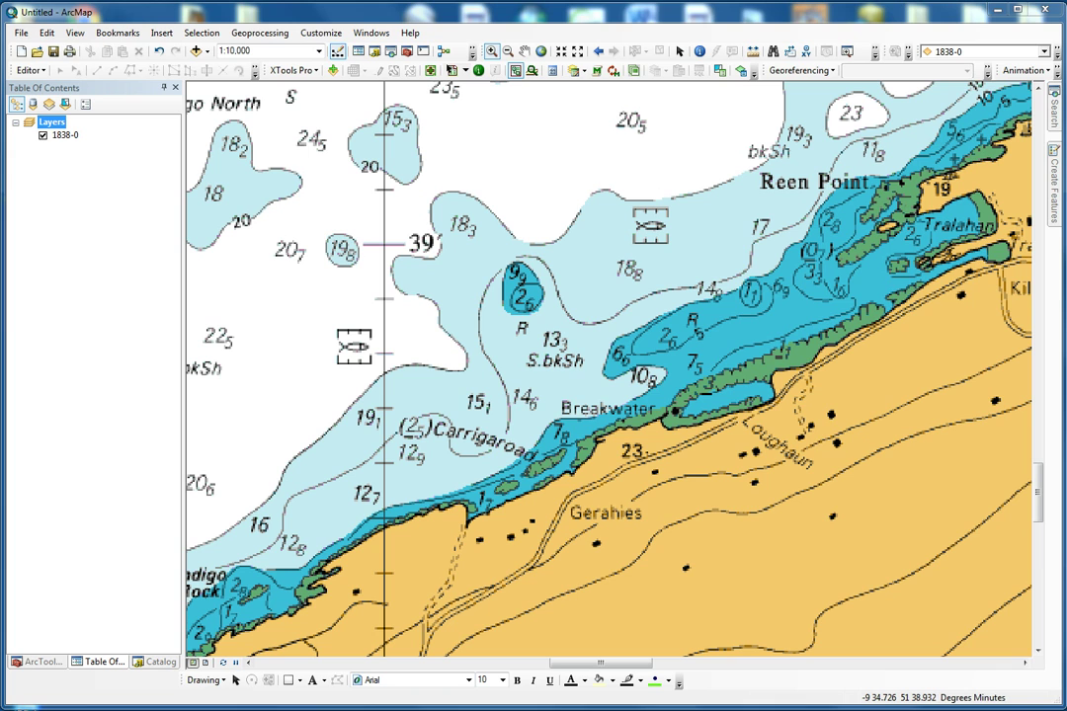
Check the data frame's current coordinate system in its properties.
{"action": "right_click", "coordinate": [590, 283]}
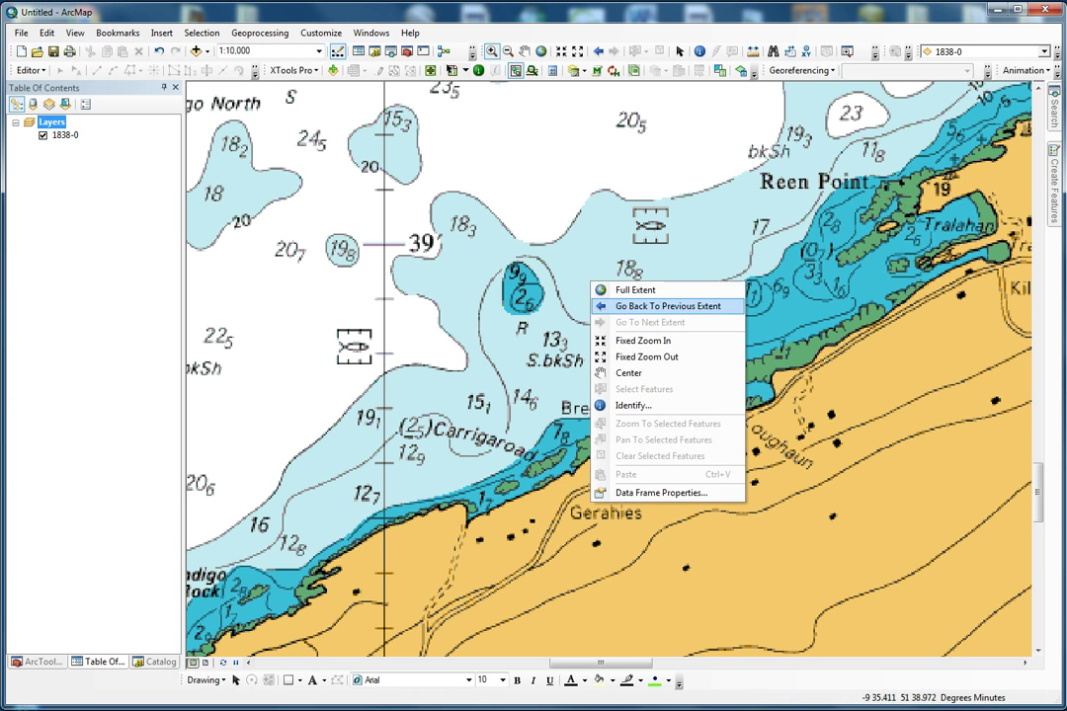
{"action": "left_click", "coordinate": [660, 492]}
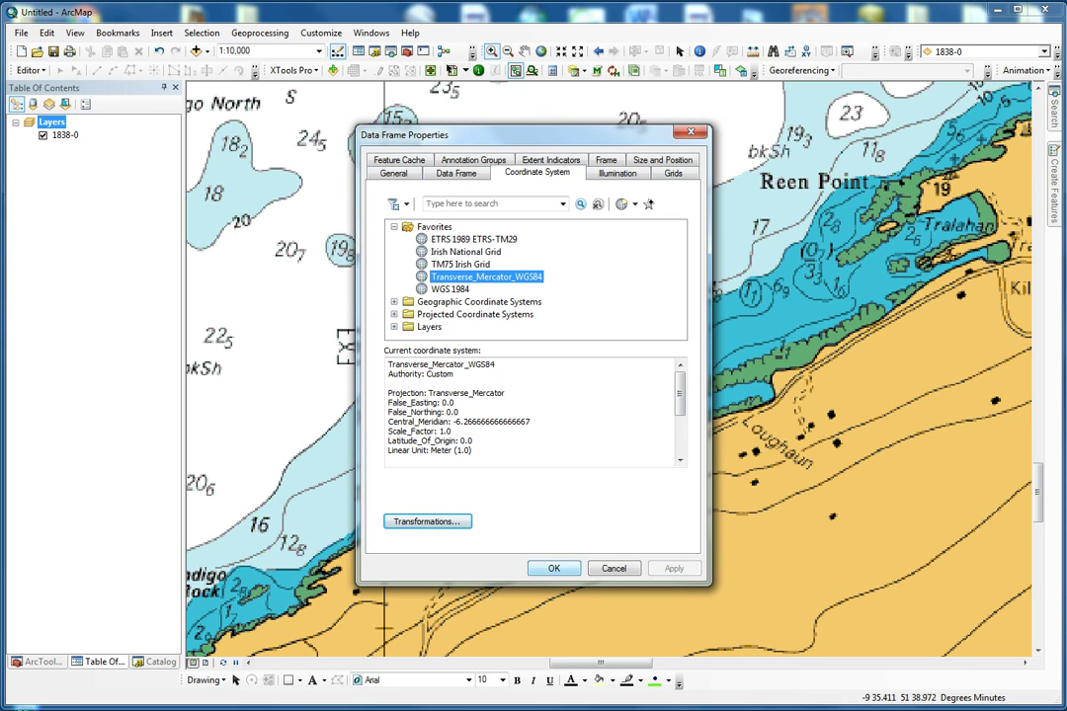
{"action": "key", "text": "Return"}
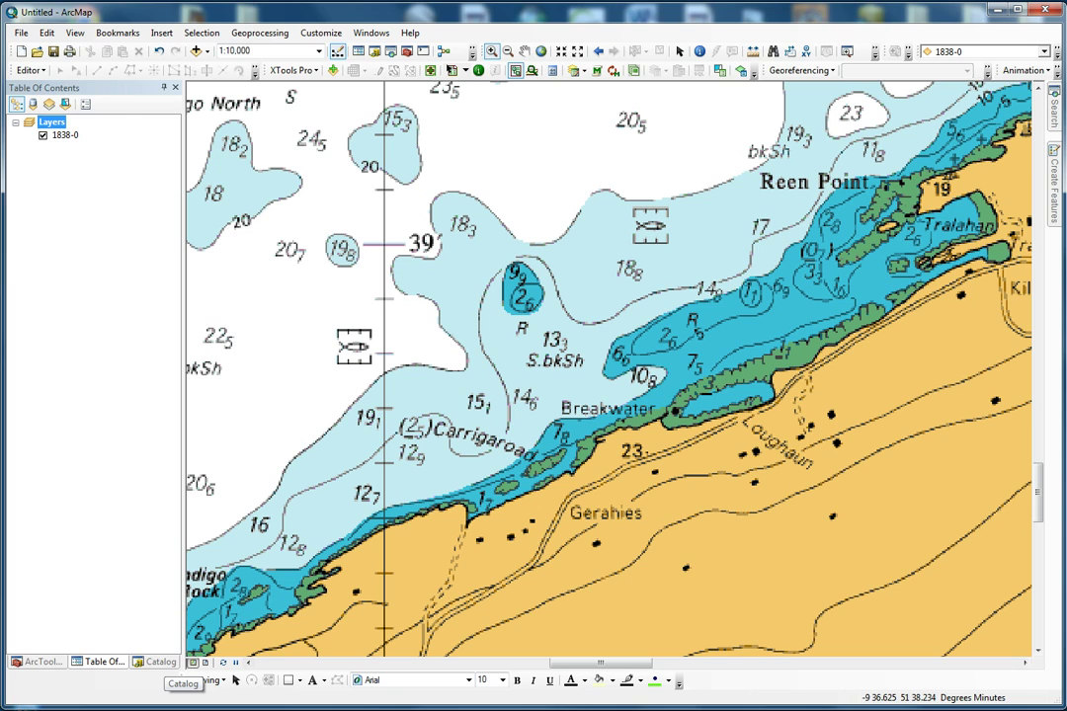
Add the Bantry_Bay_HF.tif raster from the bantry_bay project's GeoTiff folder to the map.
{"action": "left_click", "coordinate": [155, 662]}
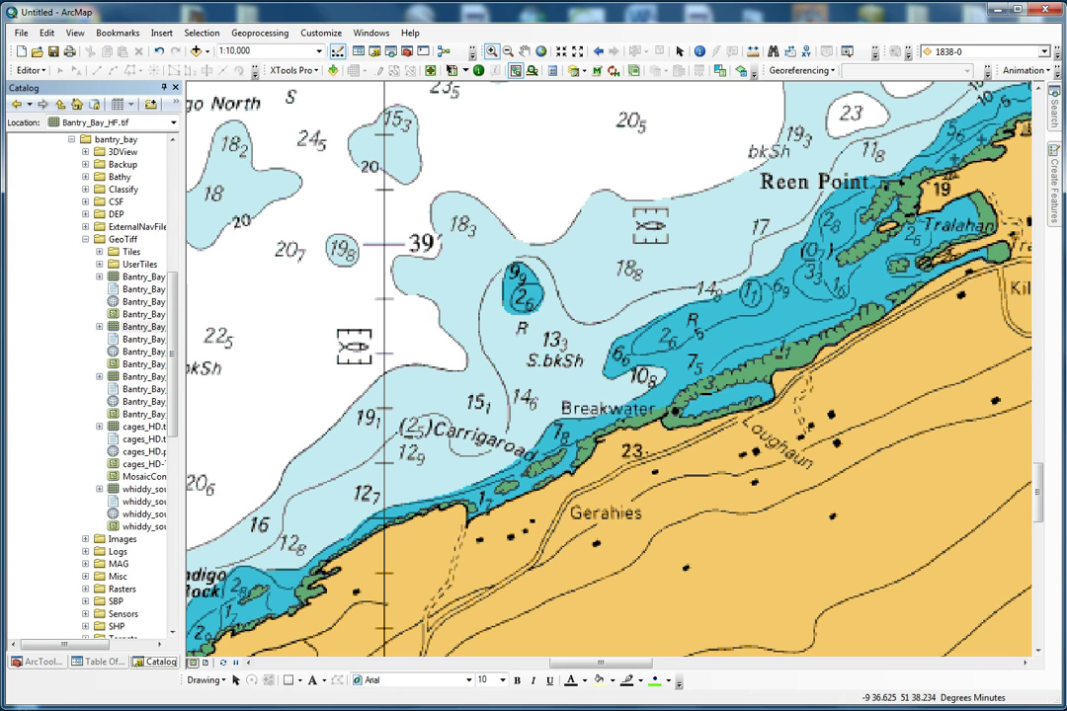
{"action": "scroll", "coordinate": [94, 385], "scroll_direction": "up", "scroll_amount": 3}
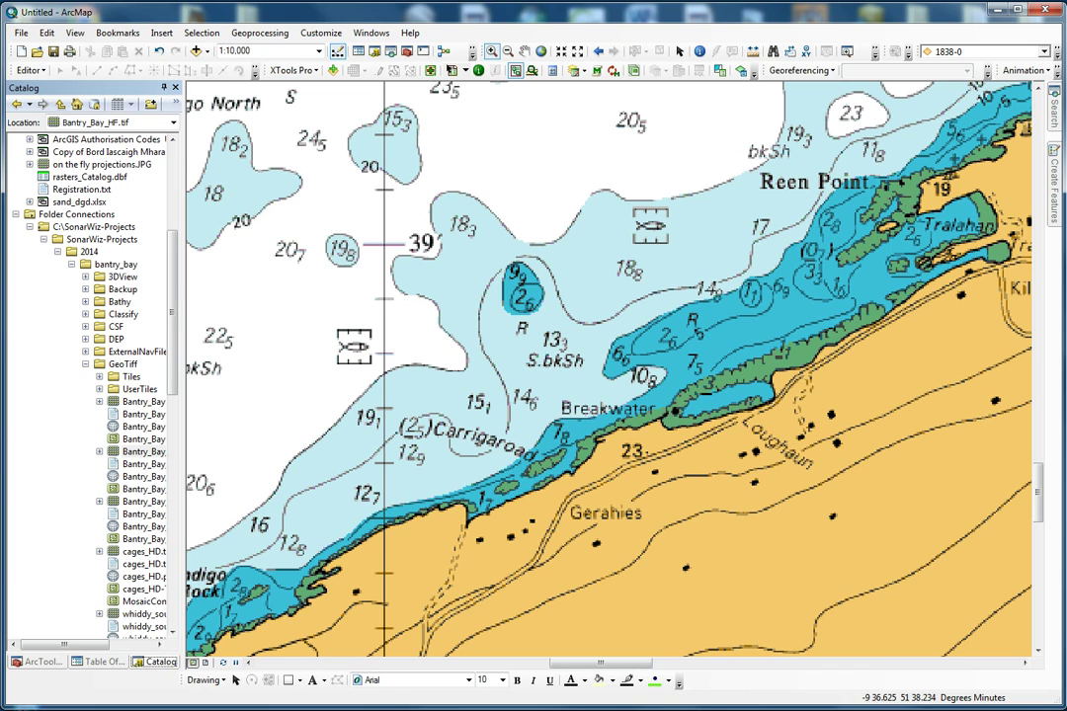
{"action": "left_click", "coordinate": [86, 364]}
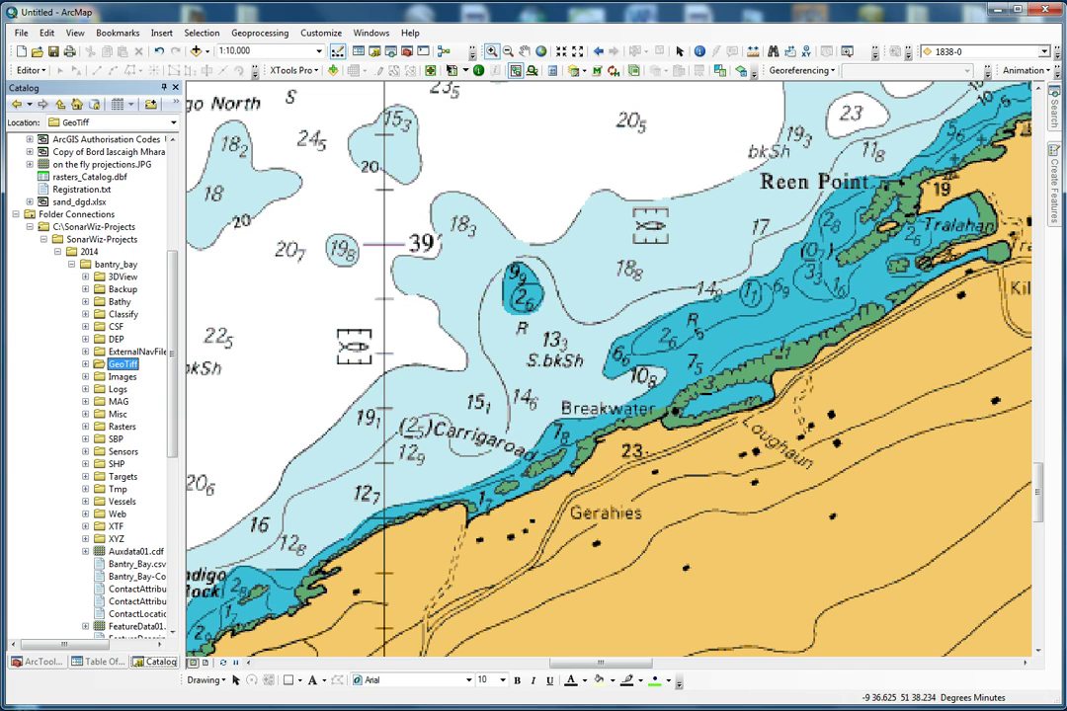
{"action": "left_click", "coordinate": [86, 365]}
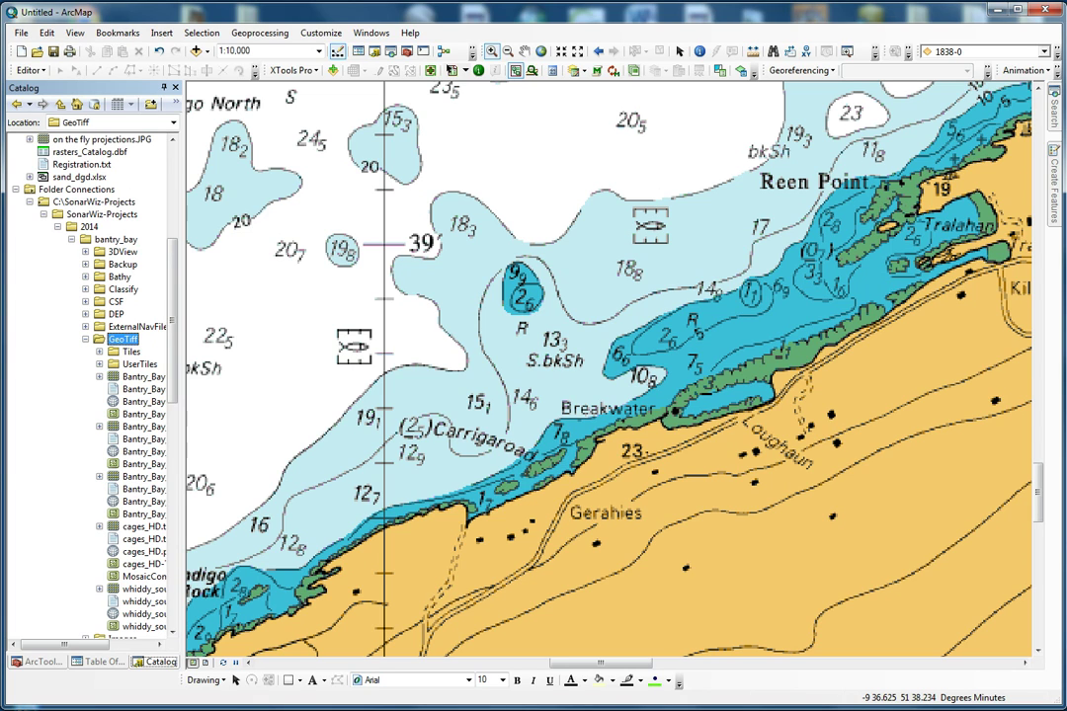
{"action": "left_click_drag", "start_coordinate": [67, 645], "coordinate": [99, 645]}
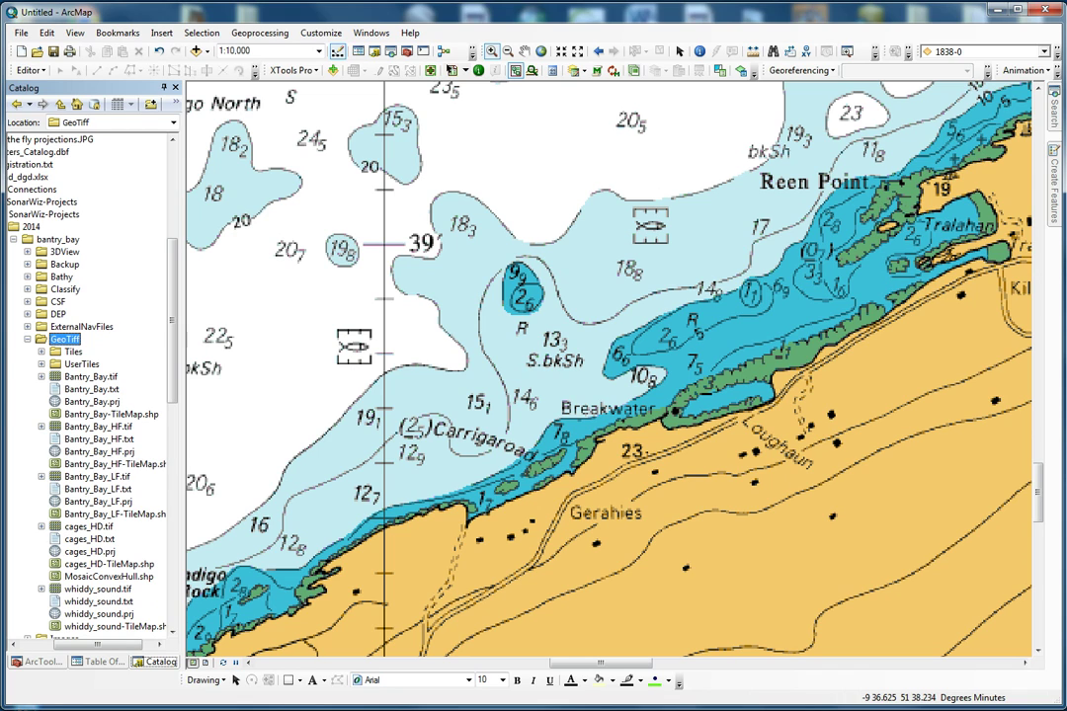
{"action": "double_click", "coordinate": [96, 427]}
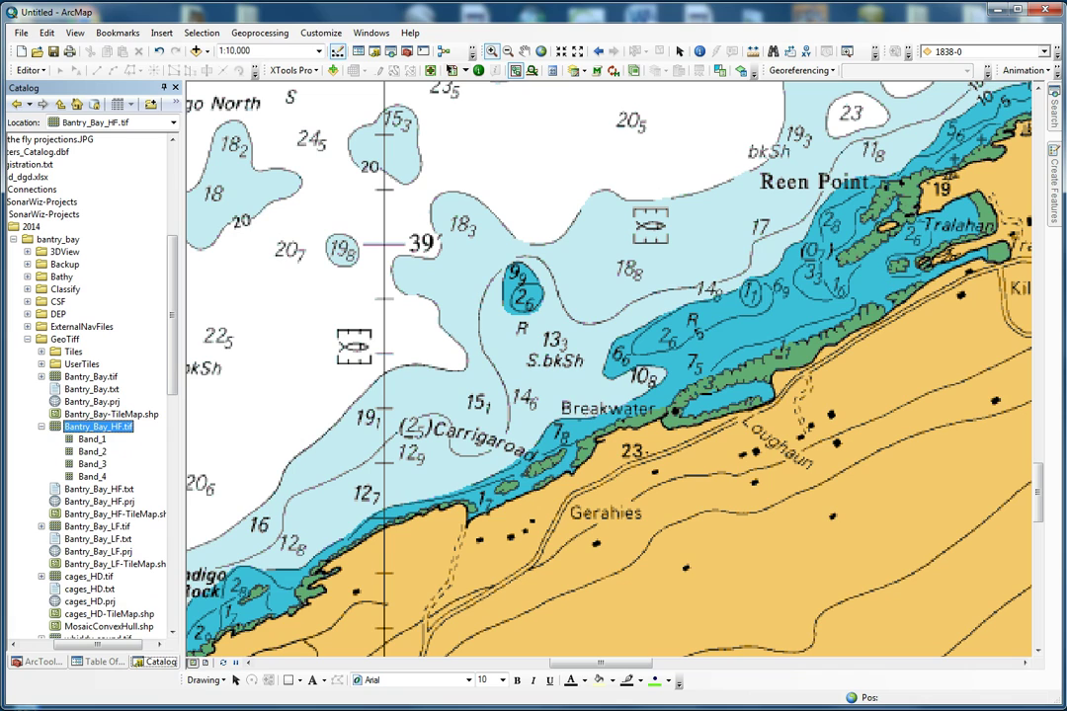
{"action": "right_click", "coordinate": [89, 427]}
{"action": "left_click", "coordinate": [135, 649]}
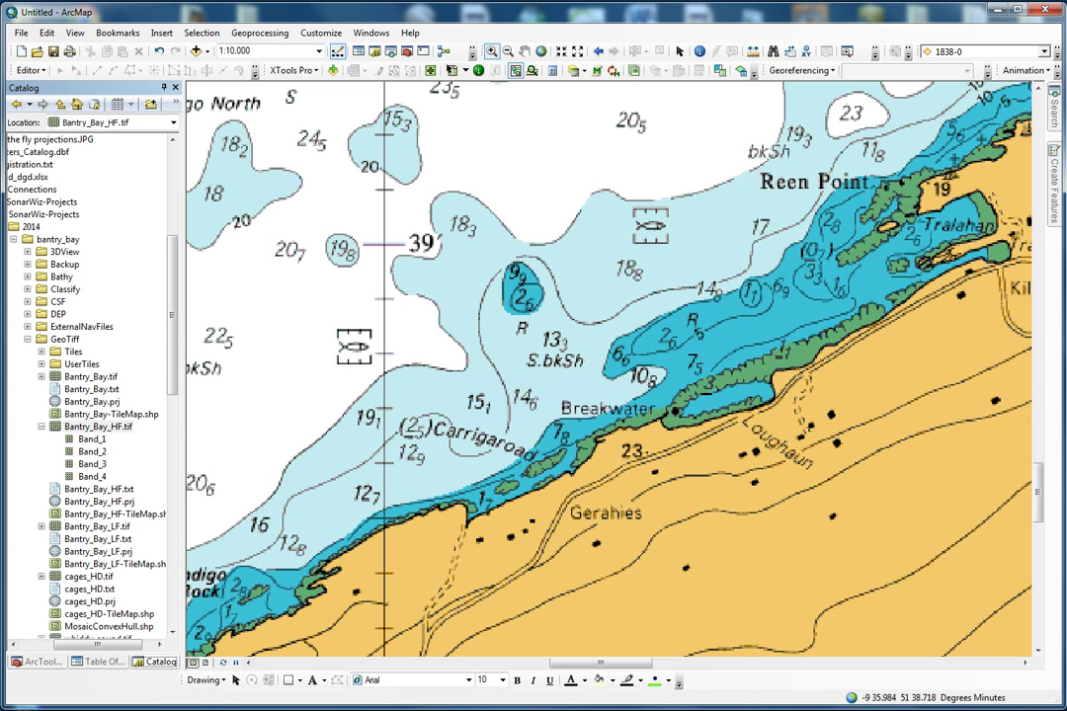
Move the 1838-0 chart layer below Bantry_Bay_HF.tif in the layer order.
{"action": "left_click", "coordinate": [101, 662]}
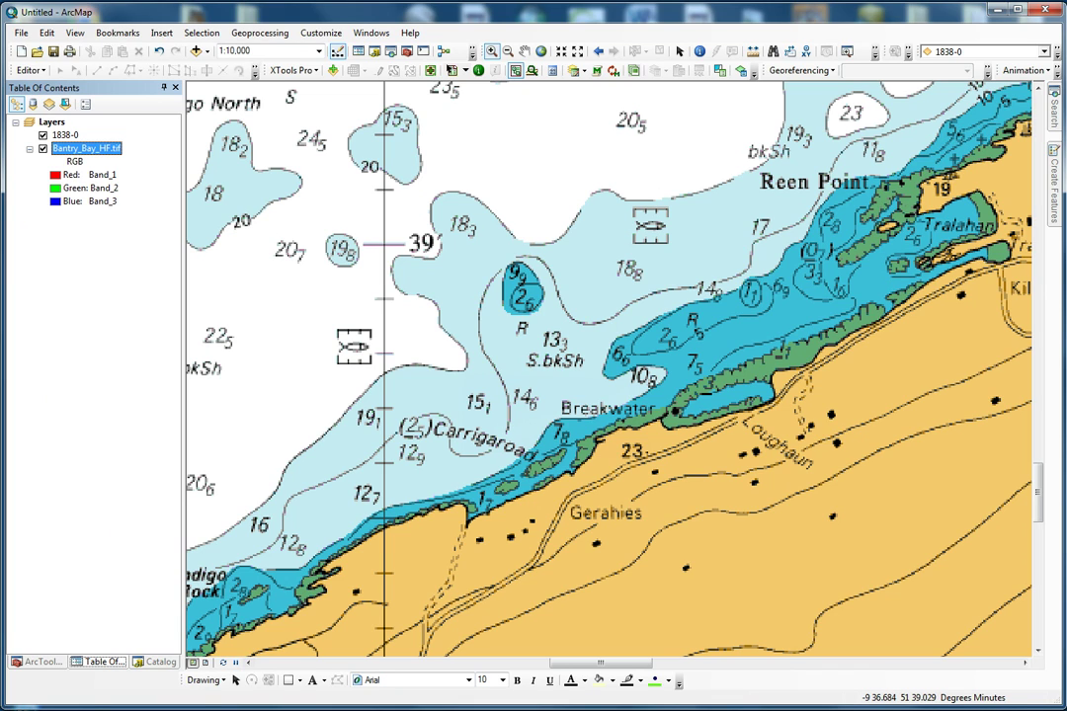
{"action": "left_click_drag", "start_coordinate": [65, 136], "coordinate": [67, 207]}
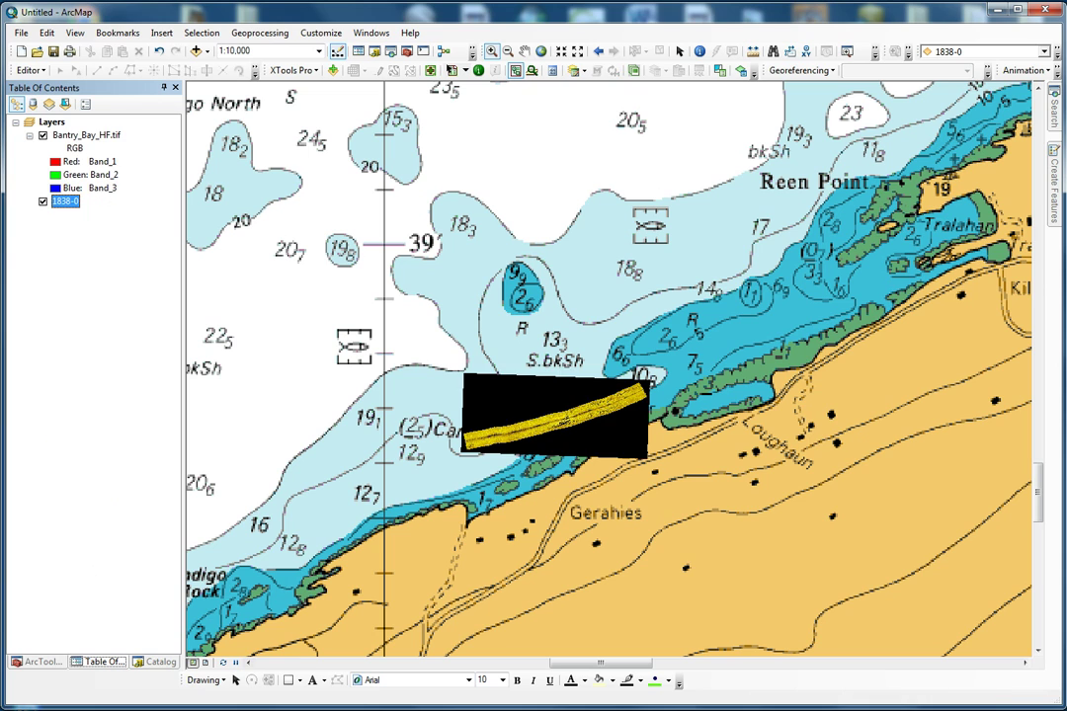
{"action": "left_click_drag", "start_coordinate": [445, 347], "coordinate": [657, 458]}
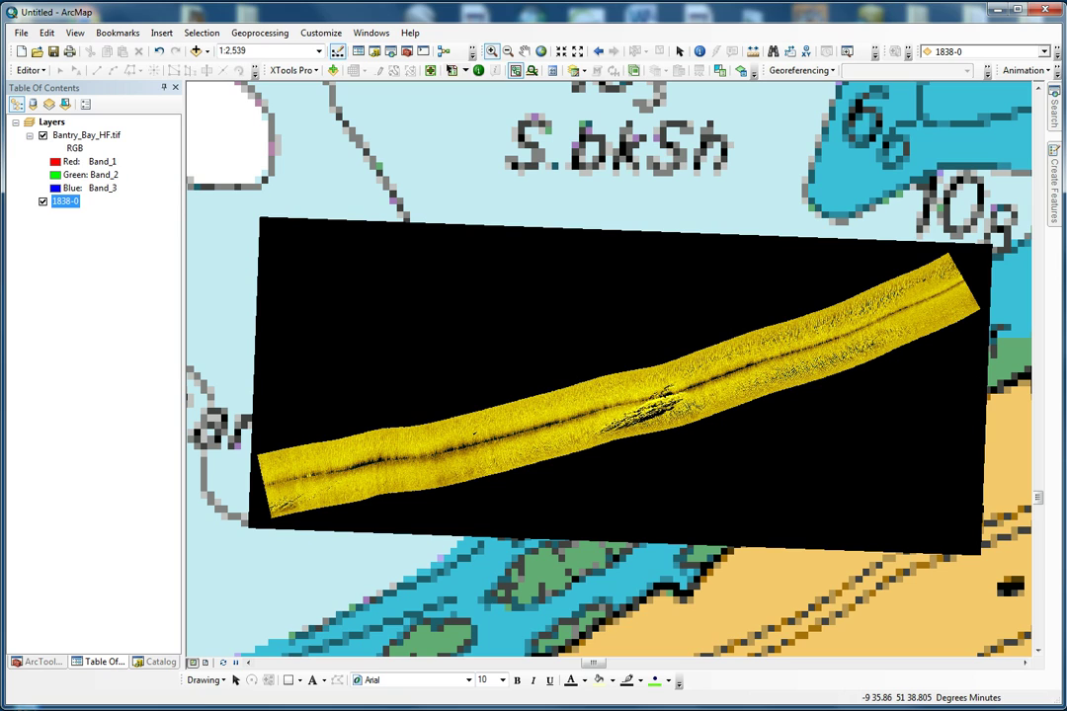
In the Bantry_Bay_HF.tif symbology, enable the background value 0, 0, 0 with no colour and set the stretch type to None.
{"action": "left_click", "coordinate": [87, 135]}
{"action": "right_click", "coordinate": [94, 136]}
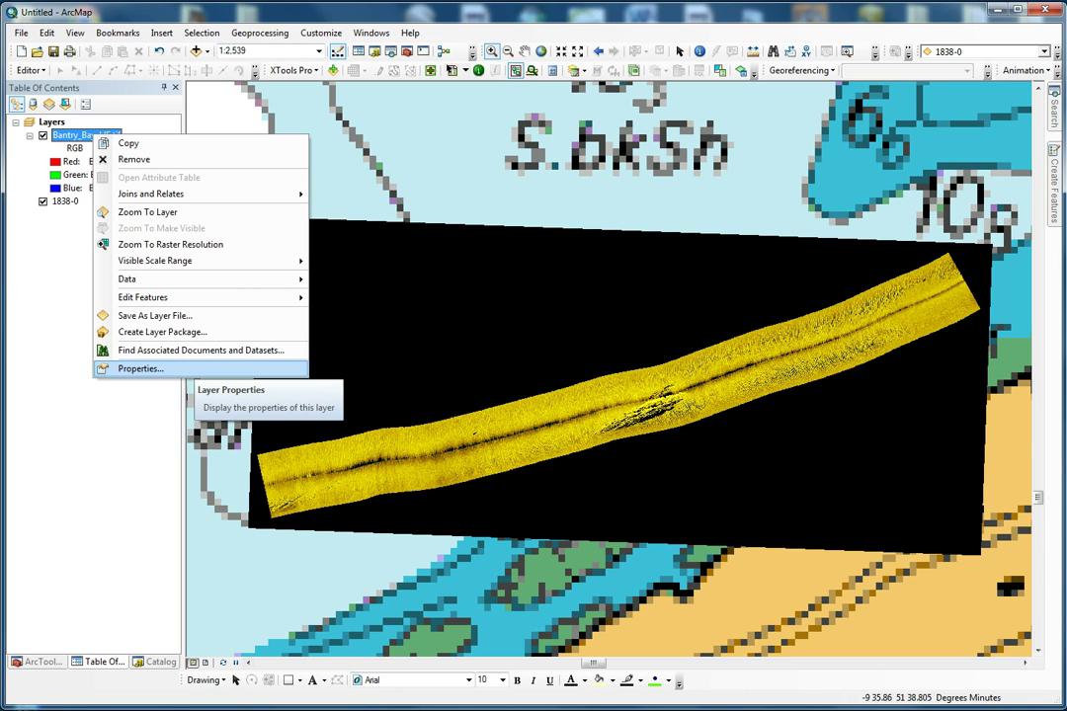
{"action": "left_click", "coordinate": [141, 369]}
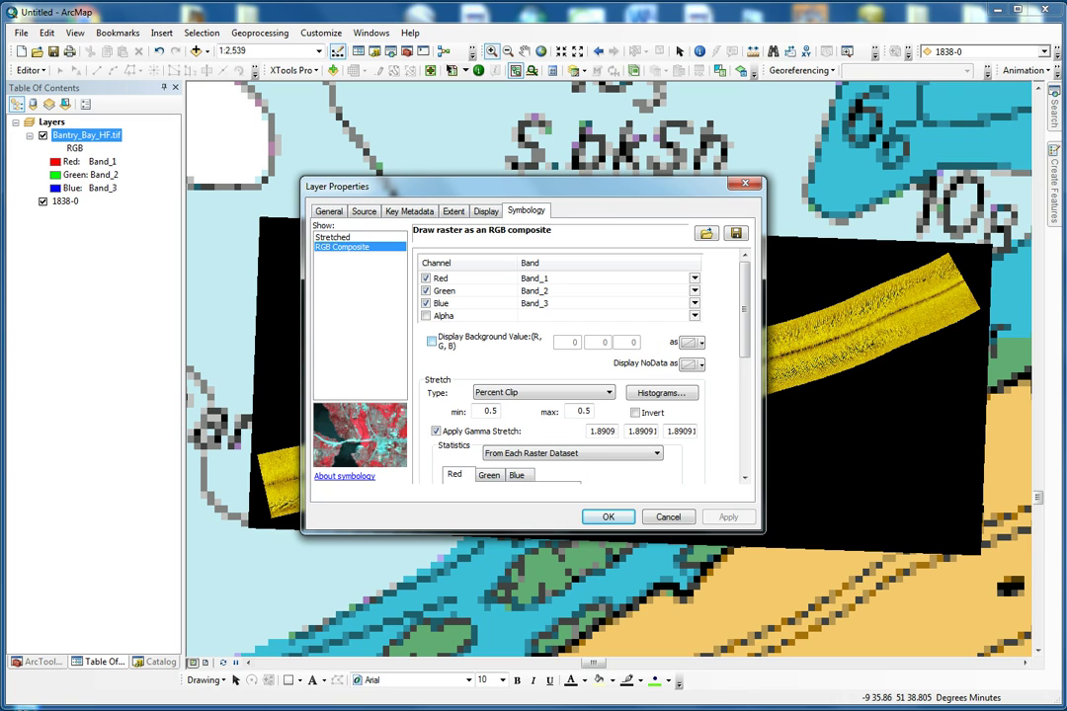
{"action": "left_click", "coordinate": [431, 342]}
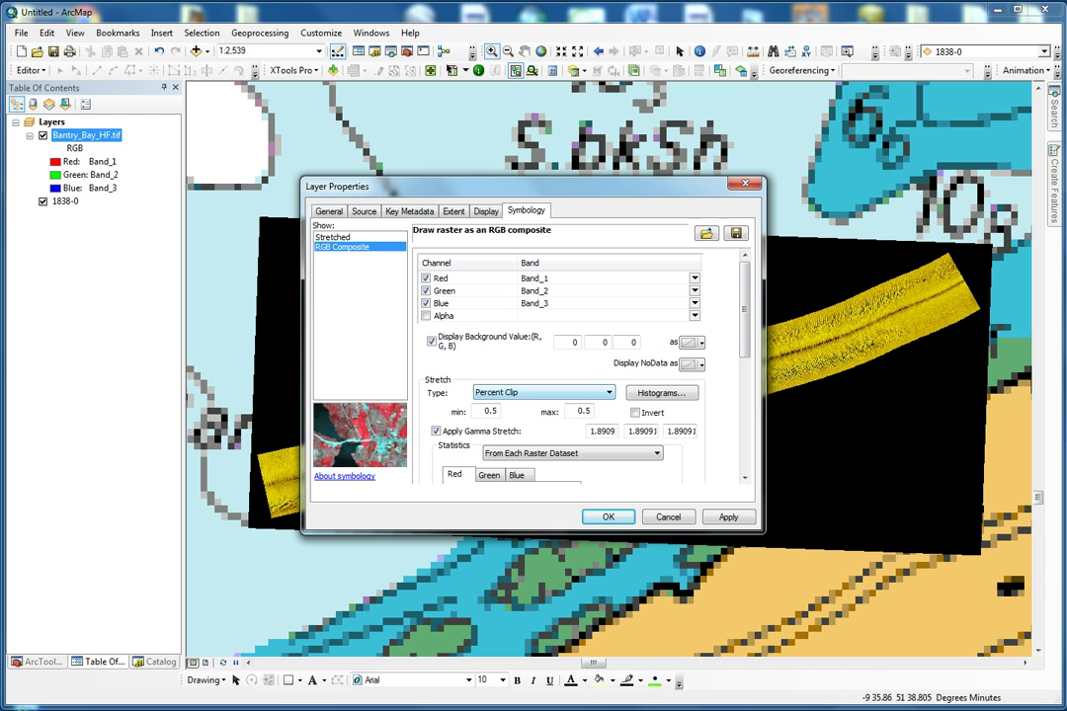
{"action": "left_click", "coordinate": [608, 393]}
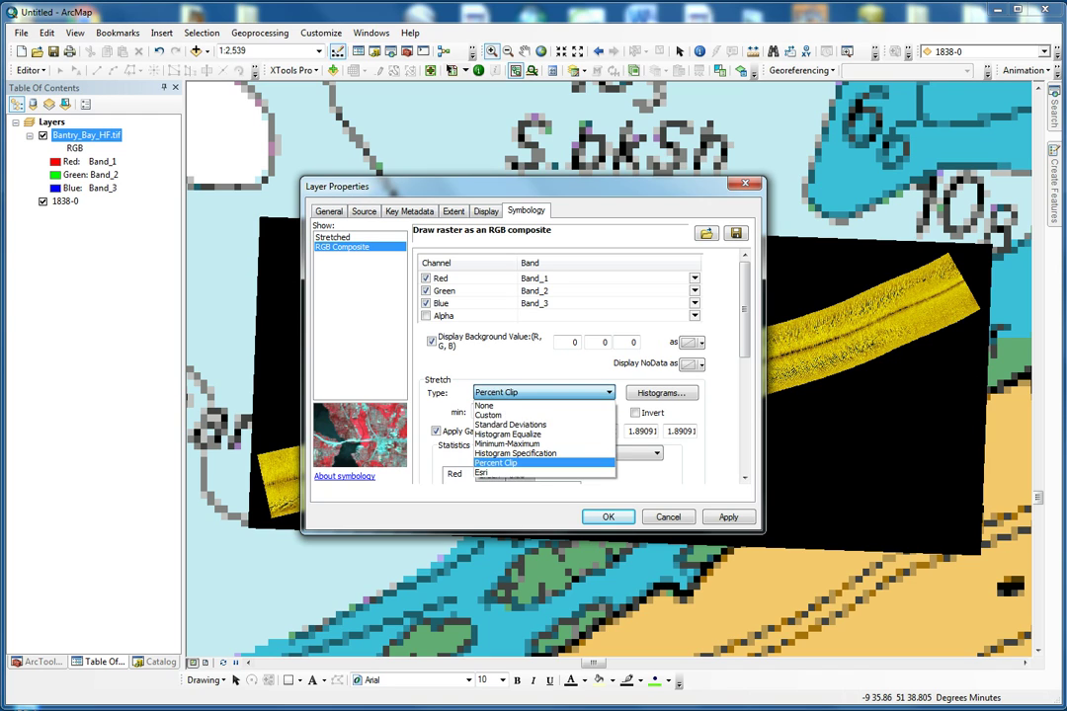
{"action": "key", "text": "Return"}
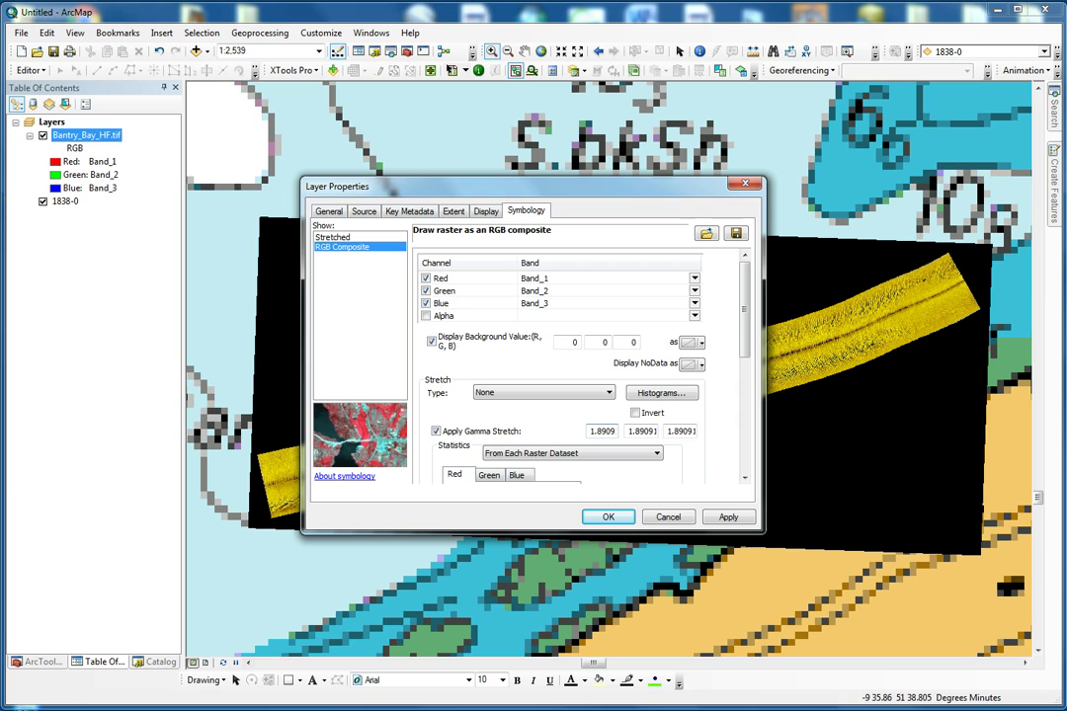
Set the gamma stretch to 1 for the red, green and blue bands and apply the symbology.
{"action": "double_click", "coordinate": [602, 432]}
{"action": "type", "text": "1"}
{"action": "key", "text": "Tab"}
{"action": "type", "text": "1"}
{"action": "key", "text": "Tab"}
{"action": "type", "text": "1"}
{"action": "left_click", "coordinate": [728, 517]}
{"action": "left_click", "coordinate": [607, 517]}
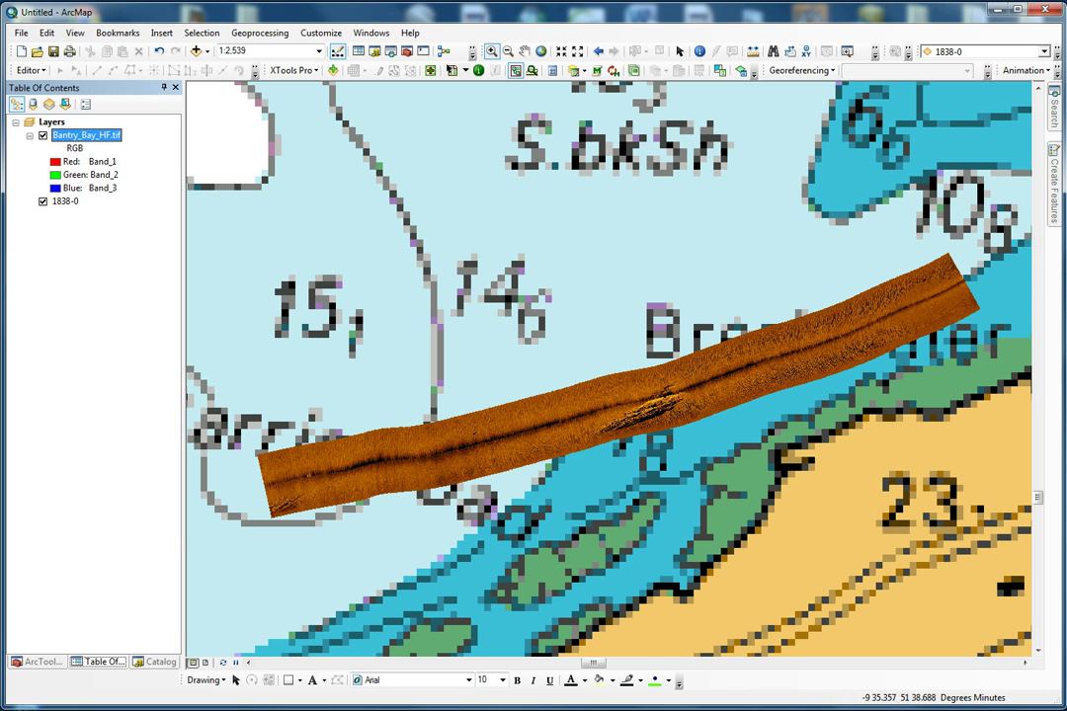
Browse the catalog to the bantry folder inside shape files, 2014.
{"action": "left_click_drag", "start_coordinate": [555, 373], "coordinate": [724, 459]}
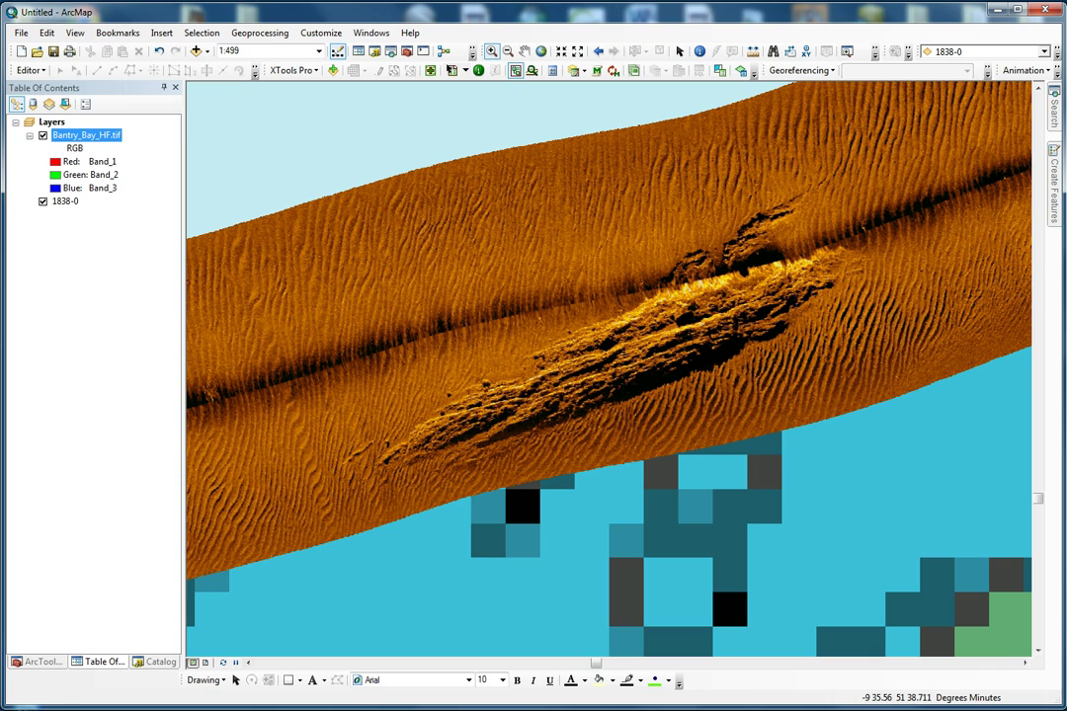
{"action": "left_click", "coordinate": [159, 662]}
{"action": "left_click", "coordinate": [97, 426]}
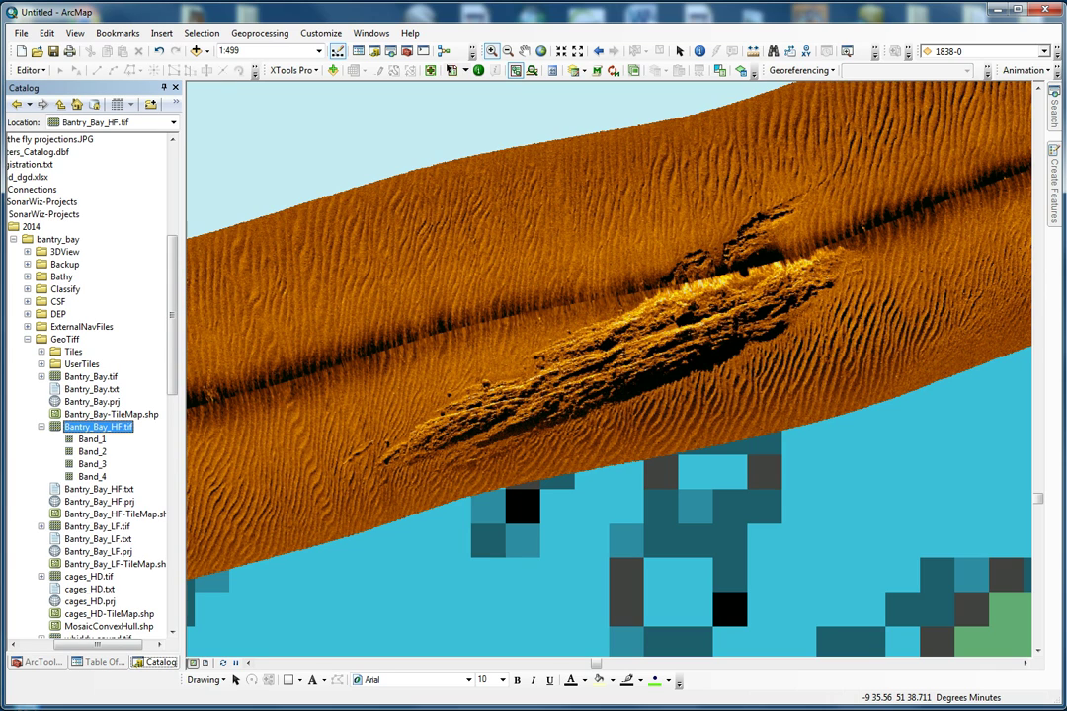
{"action": "left_click", "coordinate": [28, 339]}
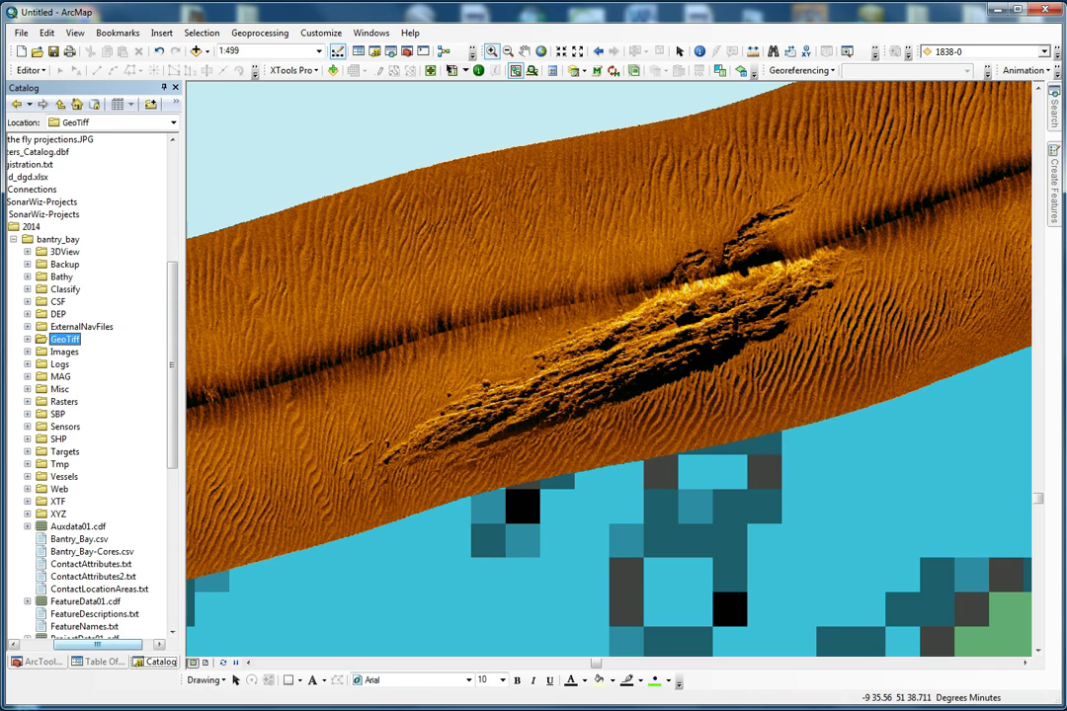
{"action": "left_click_drag", "start_coordinate": [96, 645], "coordinate": [61, 646]}
{"action": "left_click", "coordinate": [57, 228]}
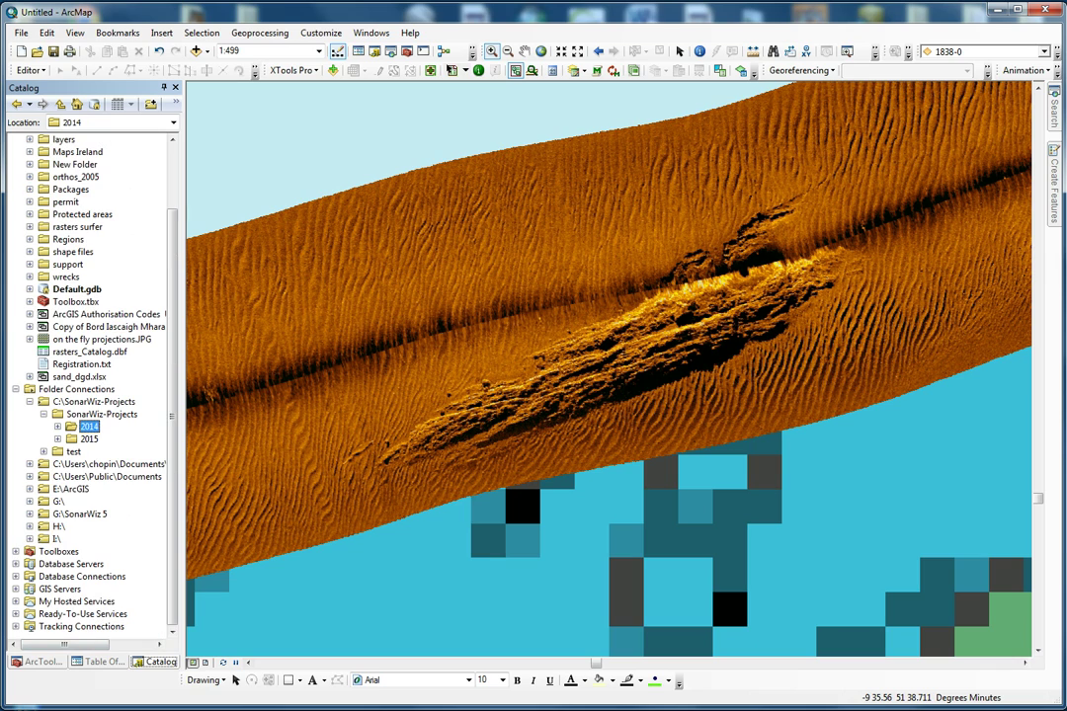
{"action": "left_click", "coordinate": [30, 402]}
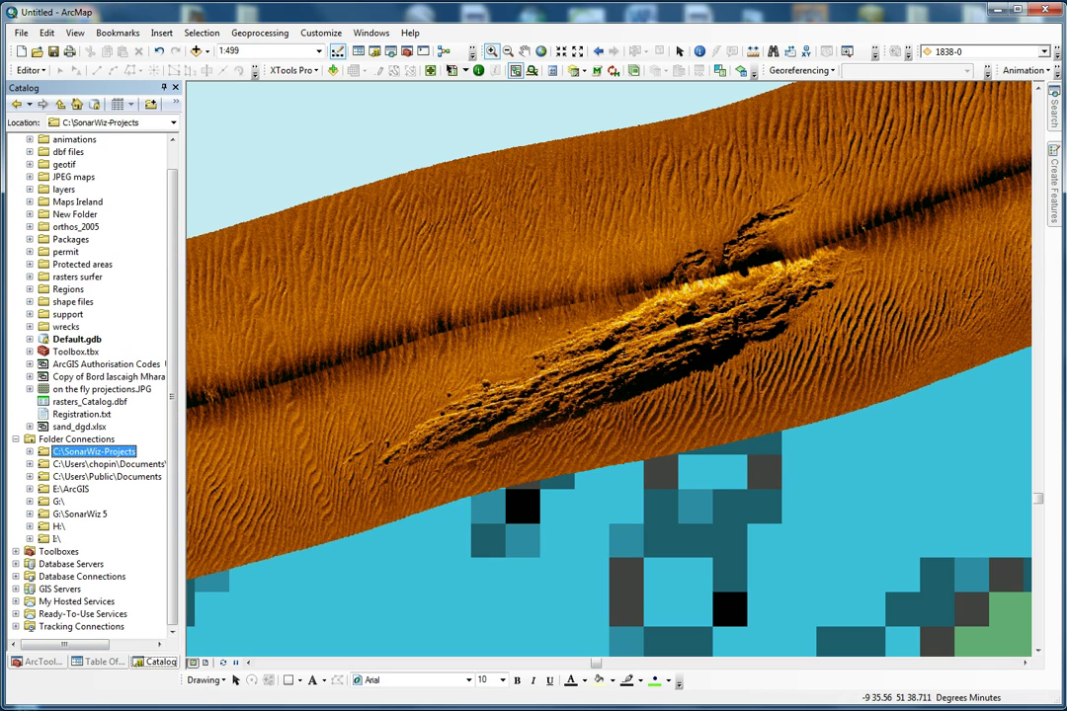
{"action": "double_click", "coordinate": [73, 302]}
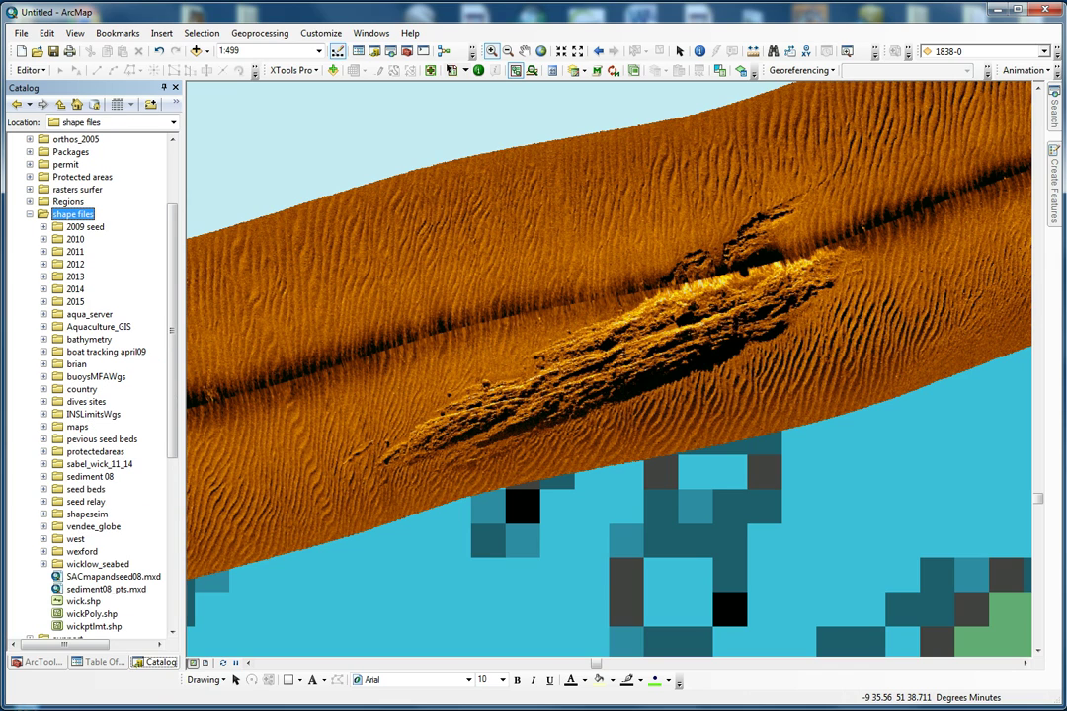
{"action": "double_click", "coordinate": [75, 290]}
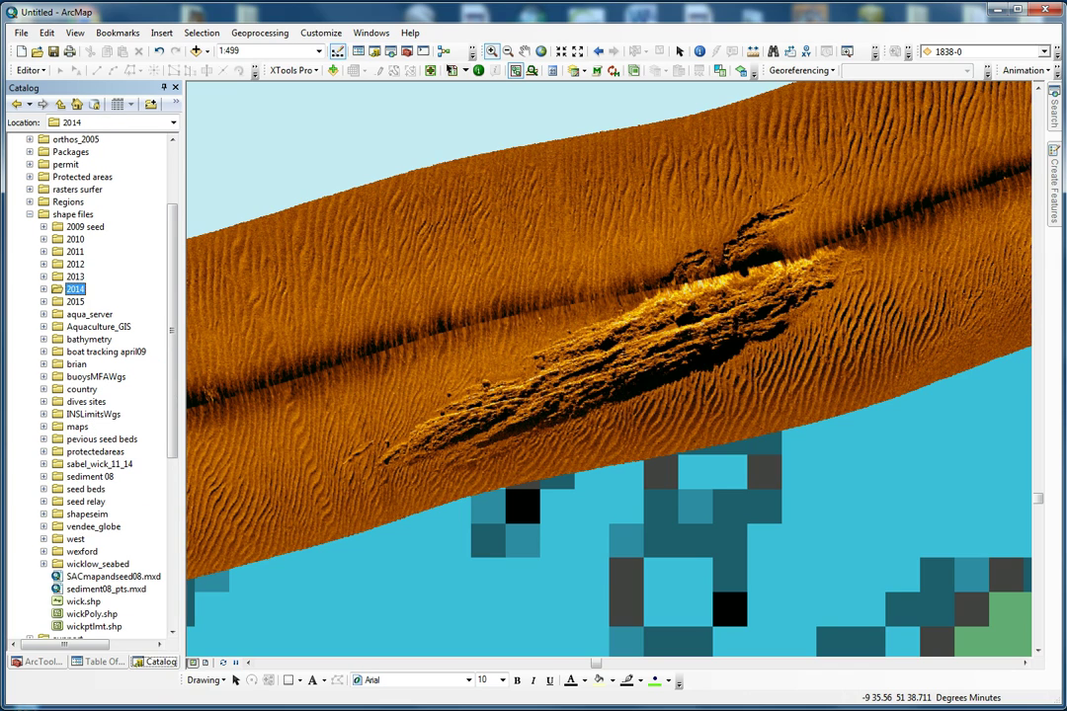
{"action": "double_click", "coordinate": [92, 314]}
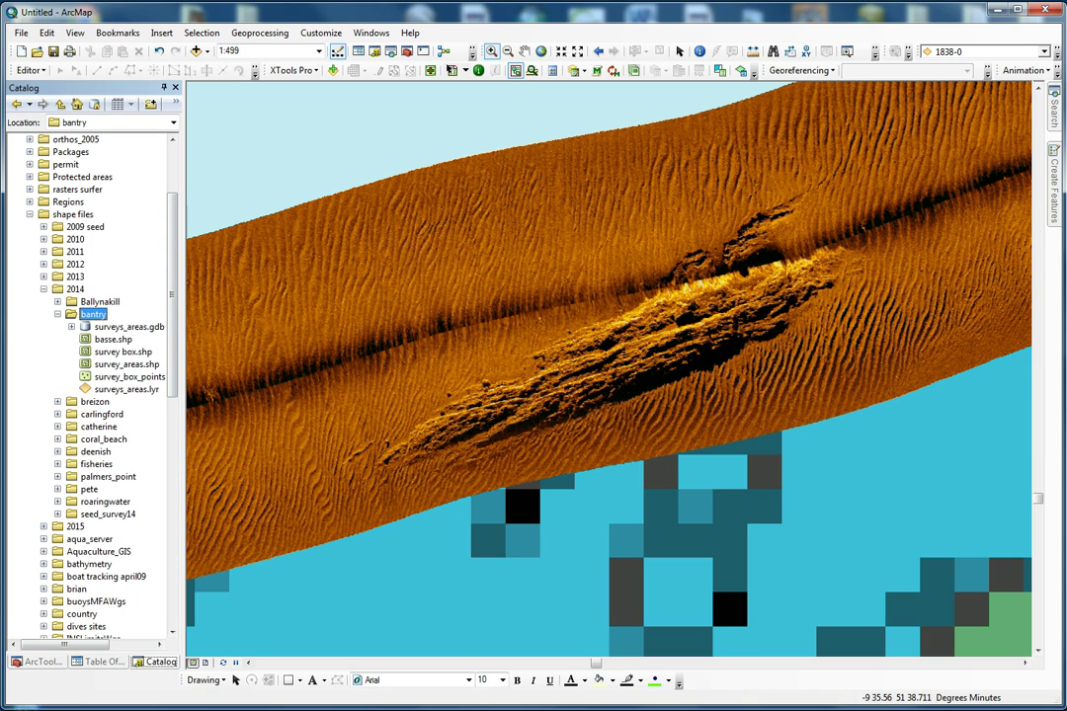
Start a new shapefile in the bantry folder and name it rock_outcrop.
{"action": "right_click", "coordinate": [93, 314]}
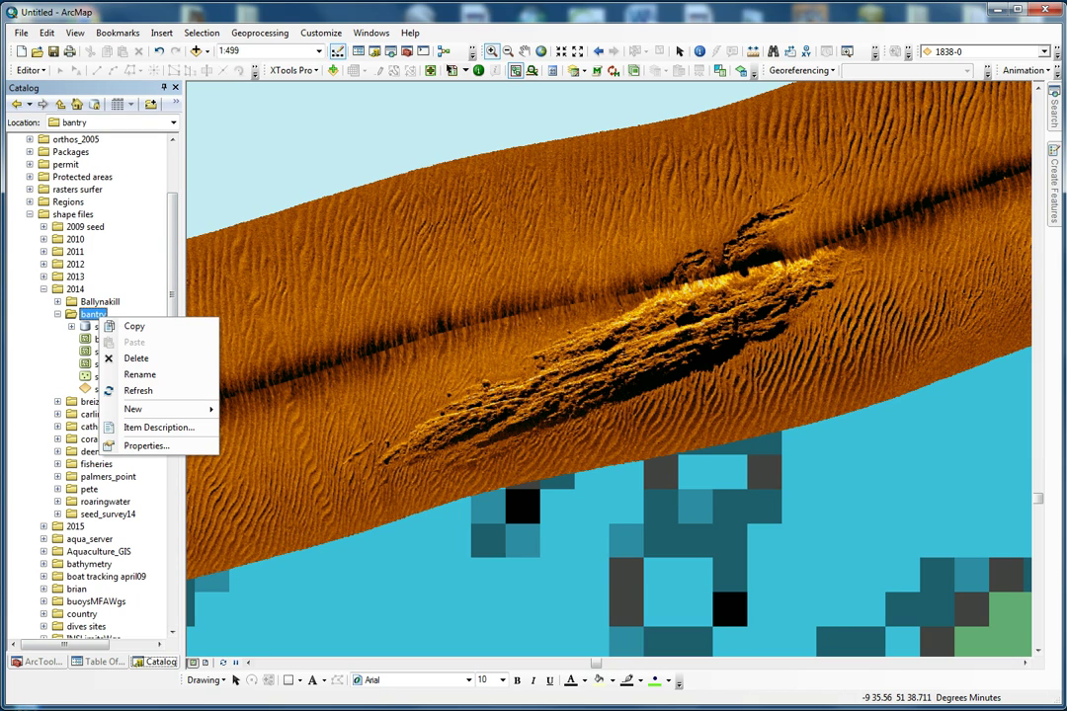
{"action": "mouse_move", "coordinate": [158, 409]}
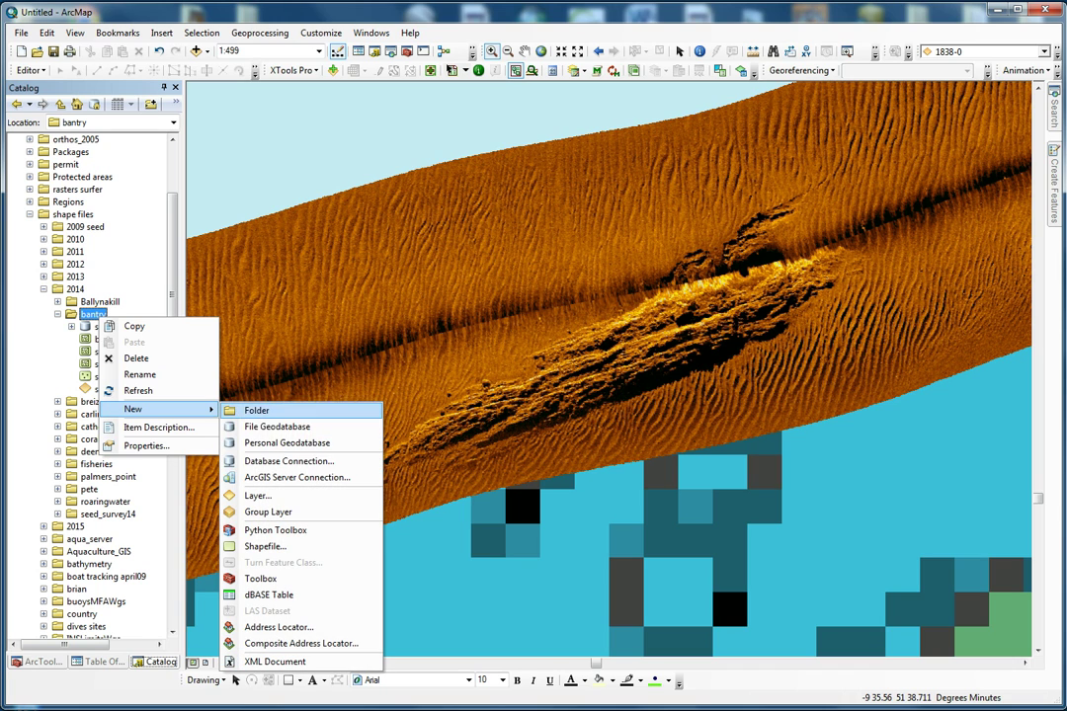
{"action": "left_click", "coordinate": [265, 546]}
{"action": "key", "text": "End"}
{"action": "key", "text": "BackSpace"}
{"action": "key", "text": "BackSpace"}
{"action": "key", "text": "BackSpace"}
{"action": "key", "text": "BackSpace"}
{"action": "key", "text": "BackSpace"}
{"action": "key", "text": "BackSpace"}
{"action": "key", "text": "BackSpace"}
{"action": "key", "text": "BackSpace"}
{"action": "key", "text": "BackSpace"}
{"action": "key", "text": "BackSpace"}
{"action": "key", "text": "BackSpace"}
{"action": "key", "text": "BackSpace"}
{"action": "key", "text": "BackSpace"}
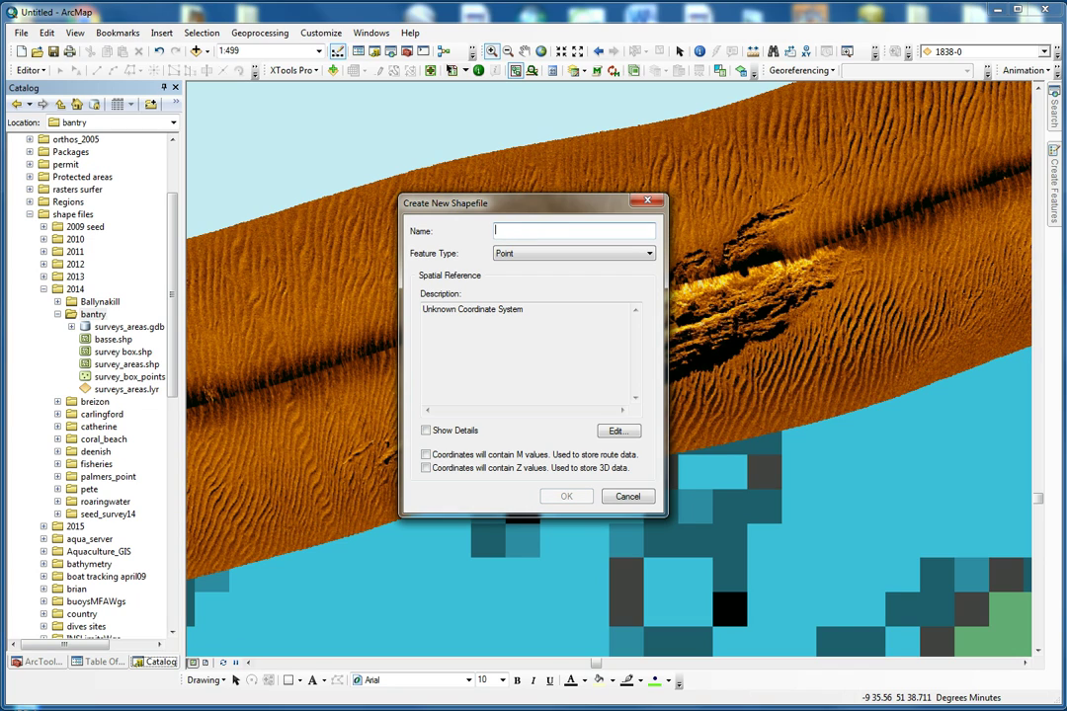
{"action": "type", "text": "rock_outcrop"}
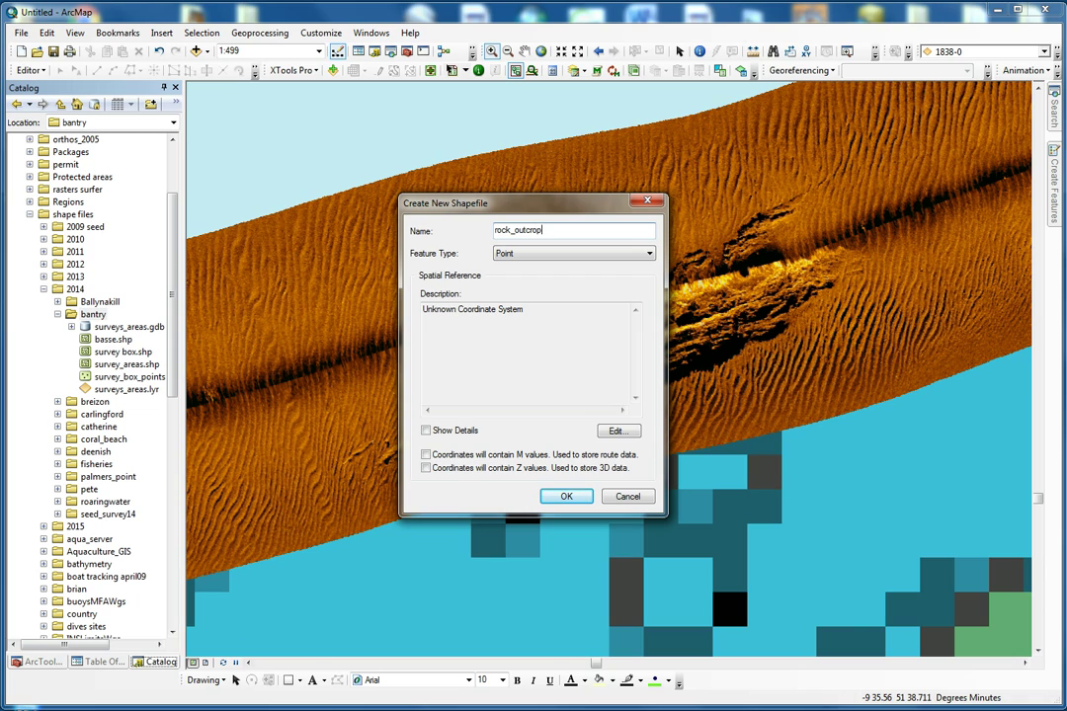
Set the new shapefile's feature type to Polygon.
{"action": "left_click", "coordinate": [648, 254]}
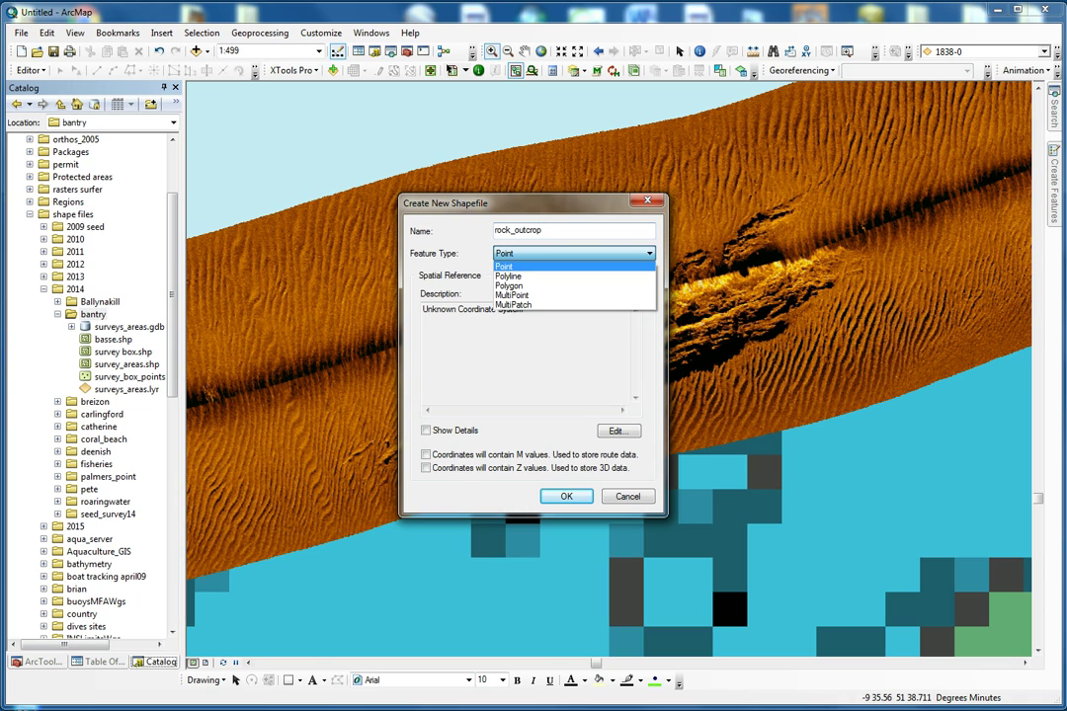
{"action": "key", "text": "Down"}
{"action": "key", "text": "Down"}
{"action": "key", "text": "Return"}
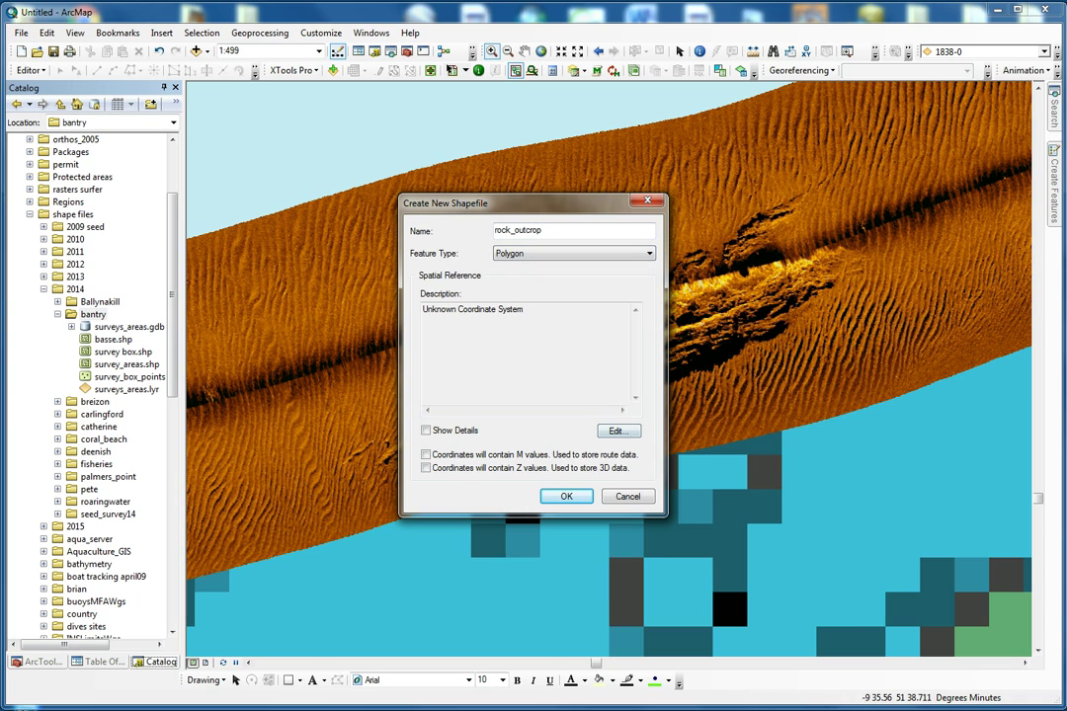
Assign the WGS 1984 coordinate system to the new rock_outcrop shapefile and create it.
{"action": "left_click", "coordinate": [619, 432]}
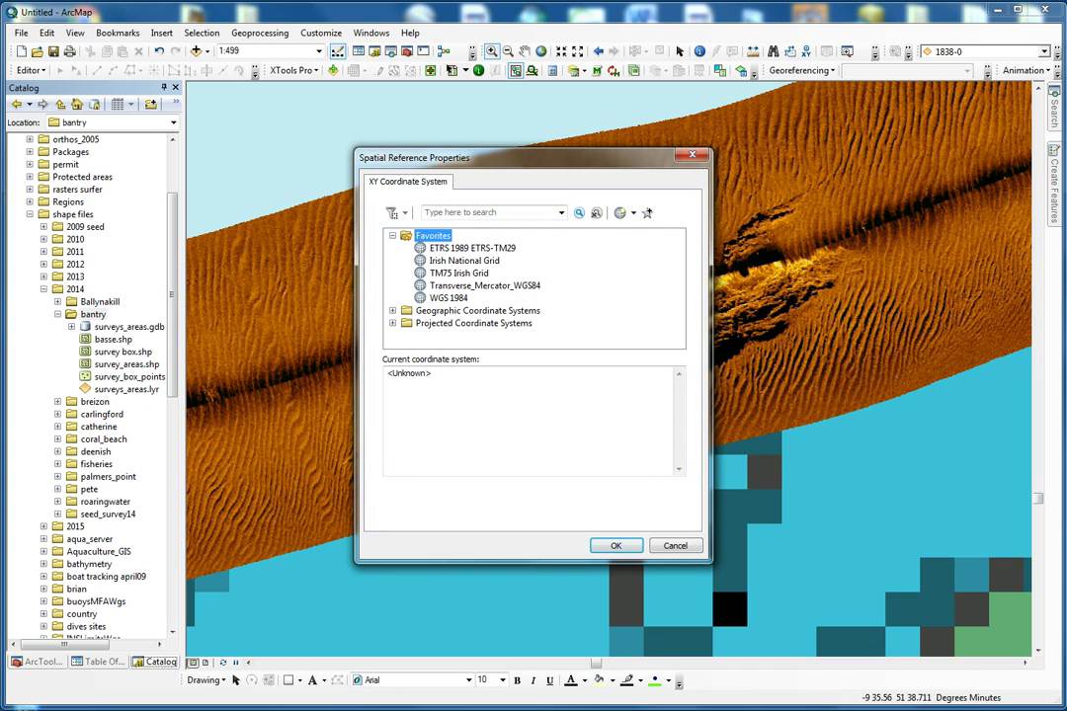
{"action": "key", "text": "Down"}
{"action": "key", "text": "Down"}
{"action": "key", "text": "Down"}
{"action": "key", "text": "Down"}
{"action": "key", "text": "Down"}
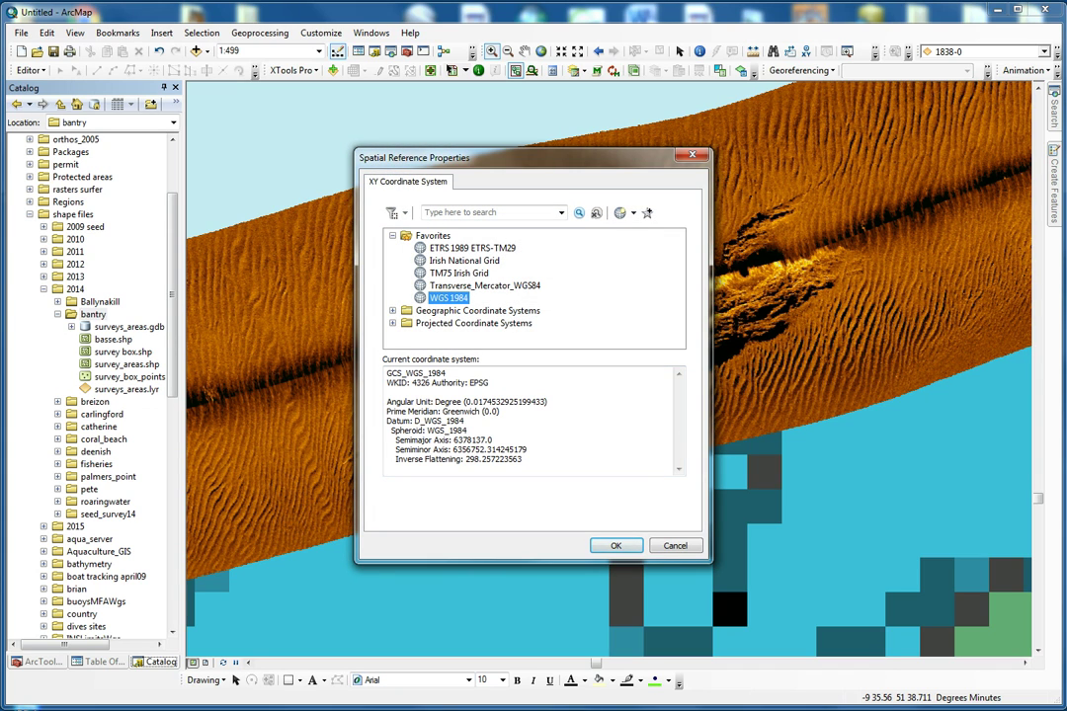
{"action": "key", "text": "Return"}
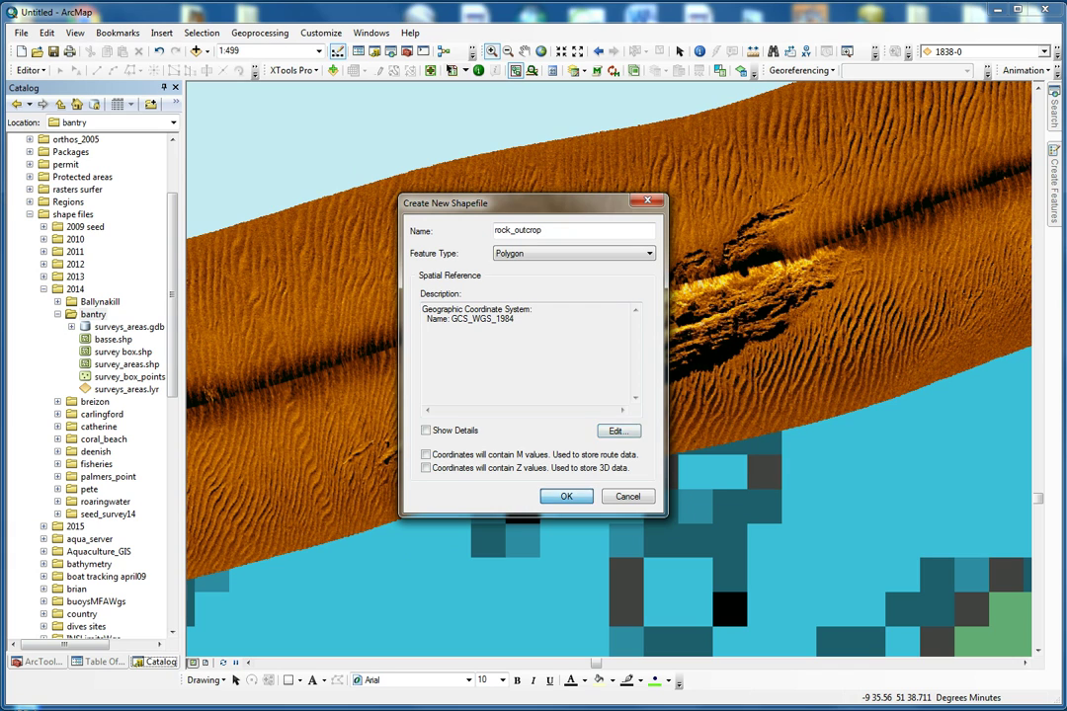
{"action": "key", "text": "Return"}
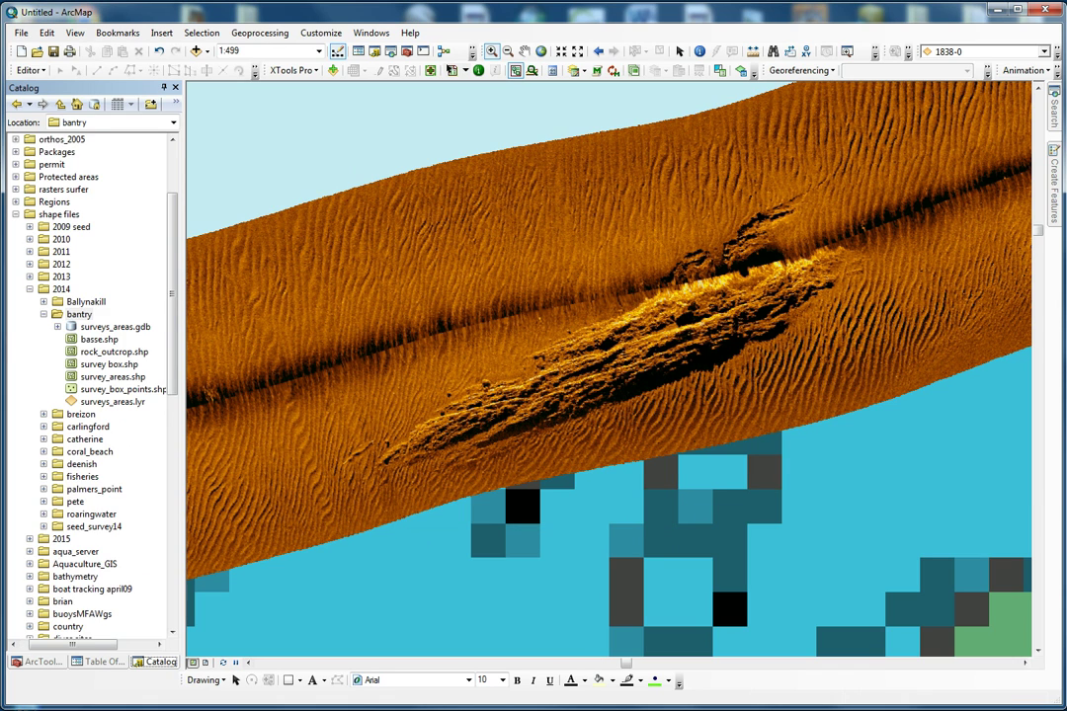
Change the rock_outcrop layer's symbol to Hollow with a light outline colour.
{"action": "left_click", "coordinate": [104, 662]}
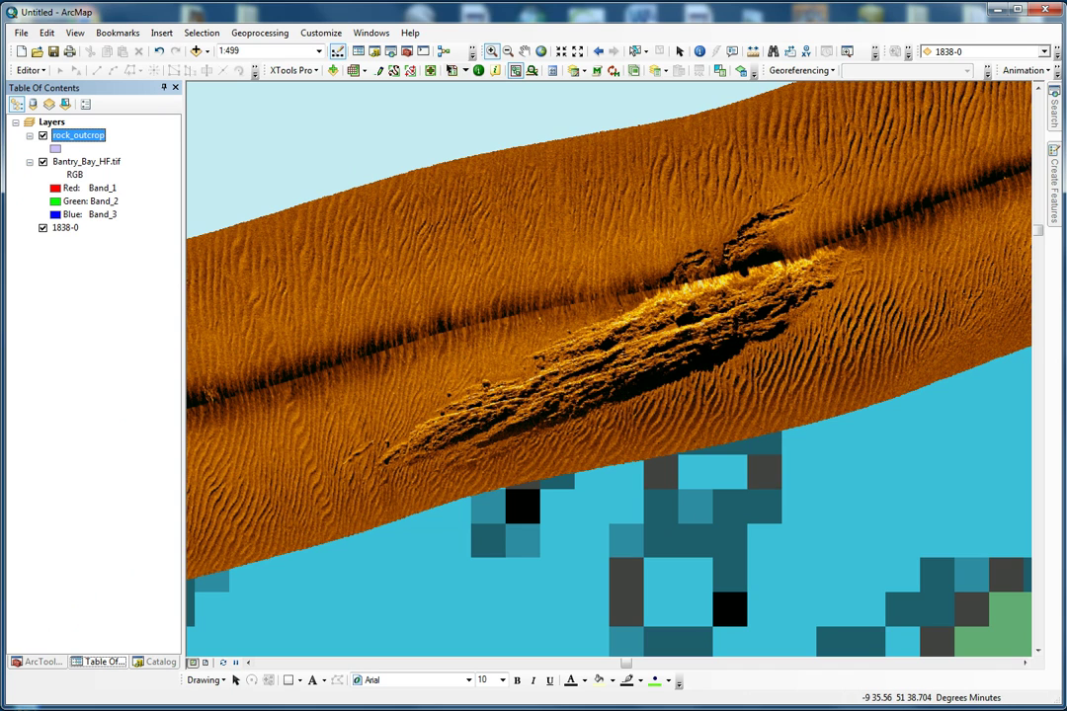
{"action": "left_click", "coordinate": [55, 149]}
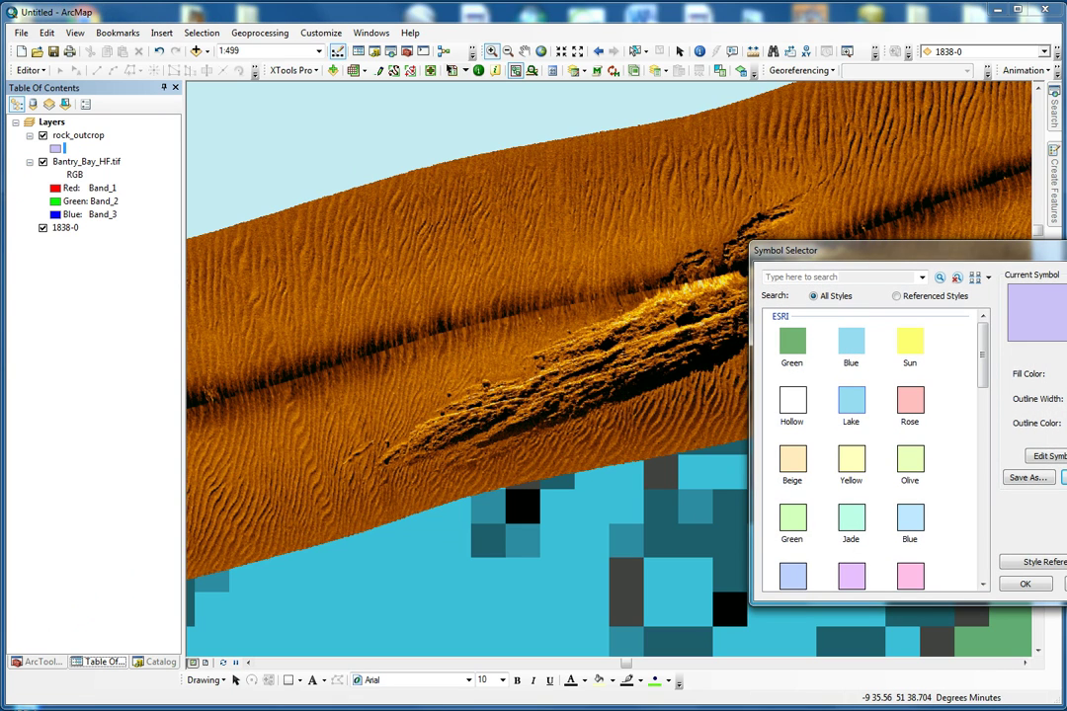
{"action": "left_click", "coordinate": [793, 401]}
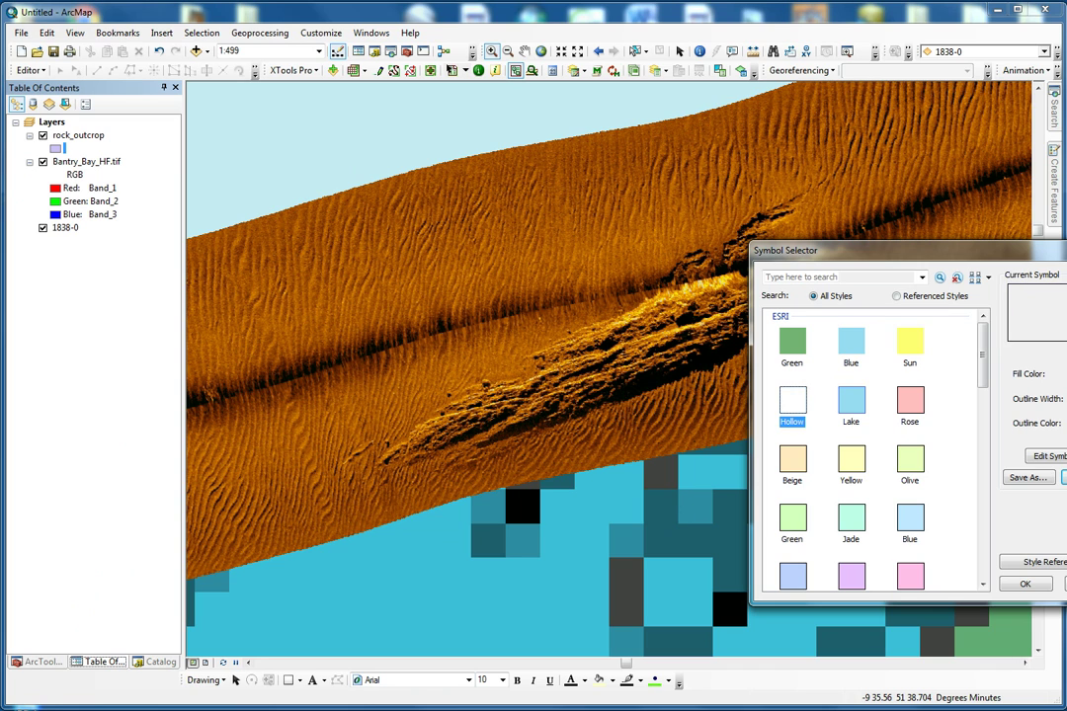
{"action": "left_click", "coordinate": [1025, 583]}
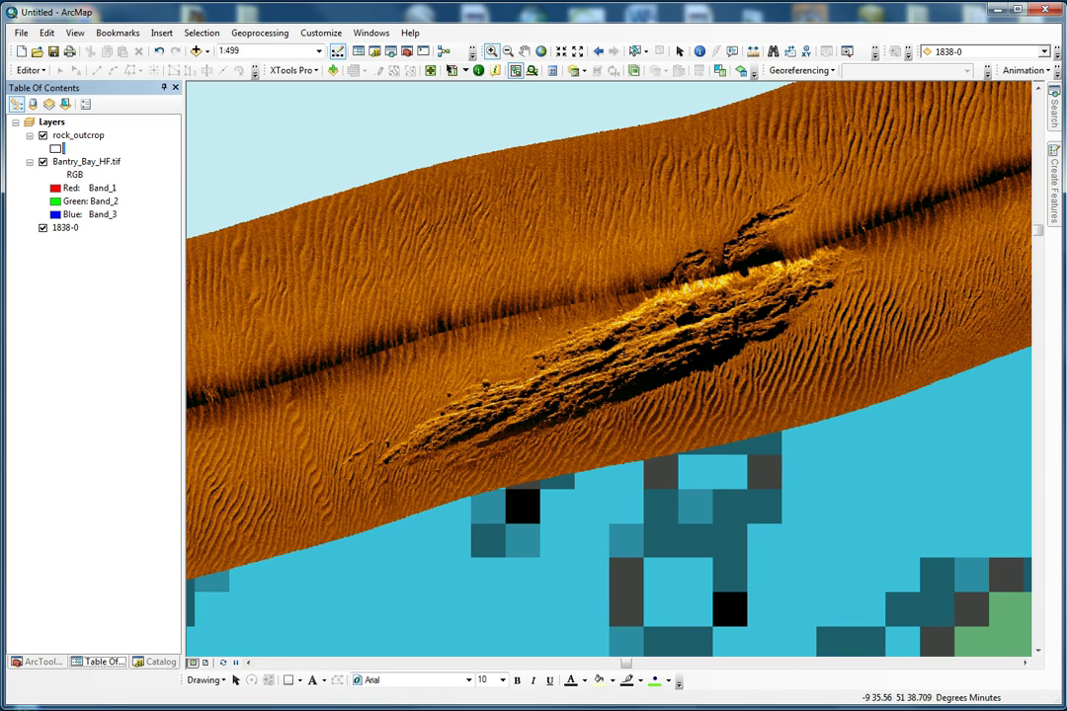
{"action": "left_click", "coordinate": [56, 148]}
Start an edit session despite the spatial reference warning and choose the rock_outcrop template for drawing polygons.
{"action": "left_click", "coordinate": [28, 70]}
{"action": "left_click", "coordinate": [61, 87]}
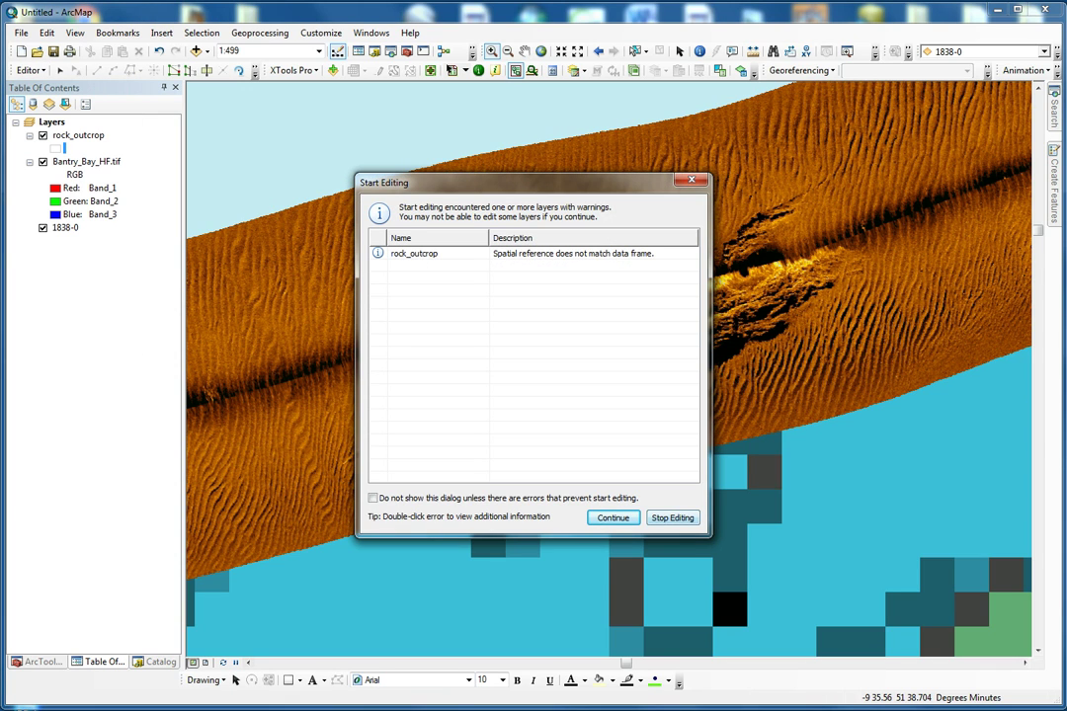
{"action": "key", "text": "Return"}
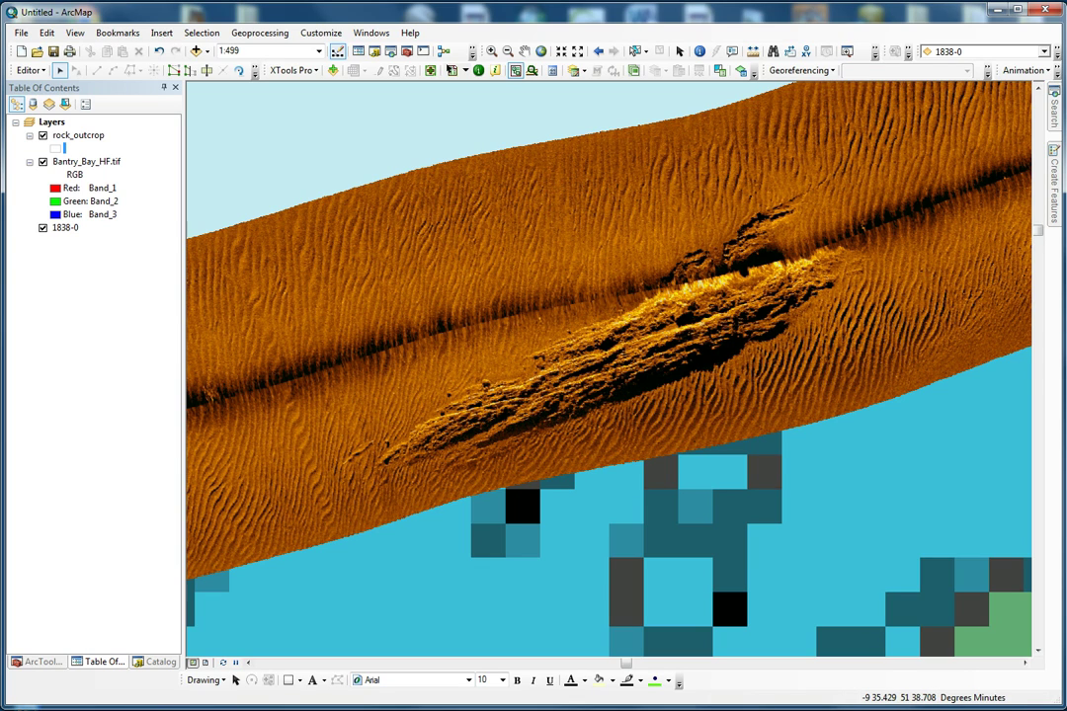
{"action": "left_click", "coordinate": [1054, 188]}
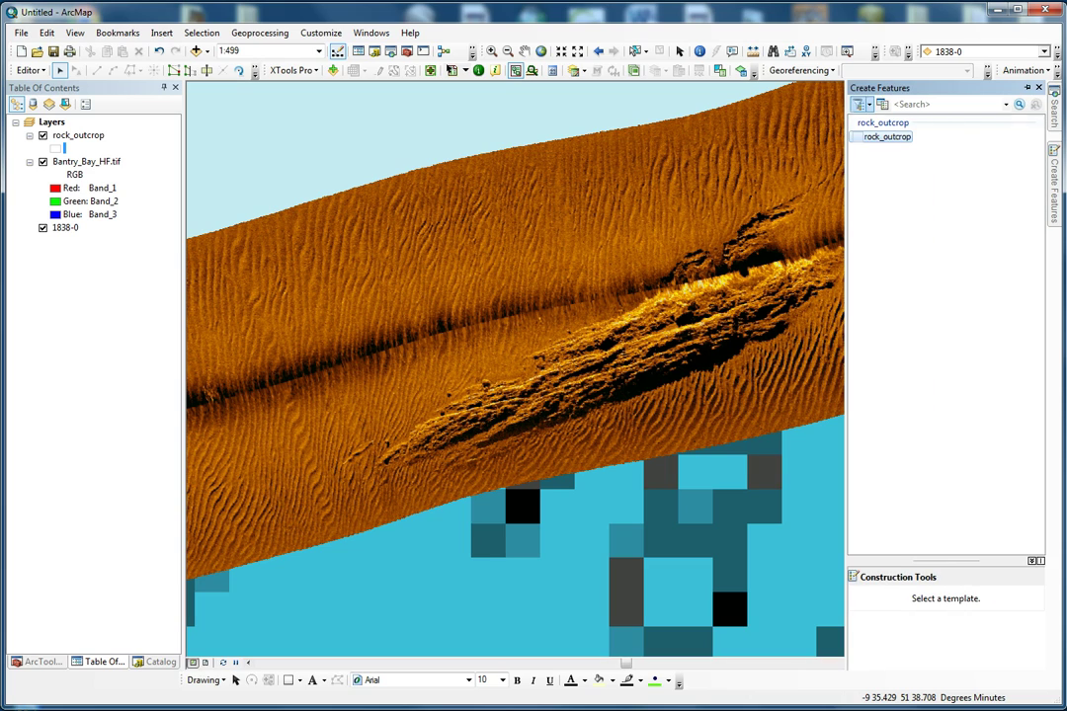
{"action": "left_click", "coordinate": [885, 137]}
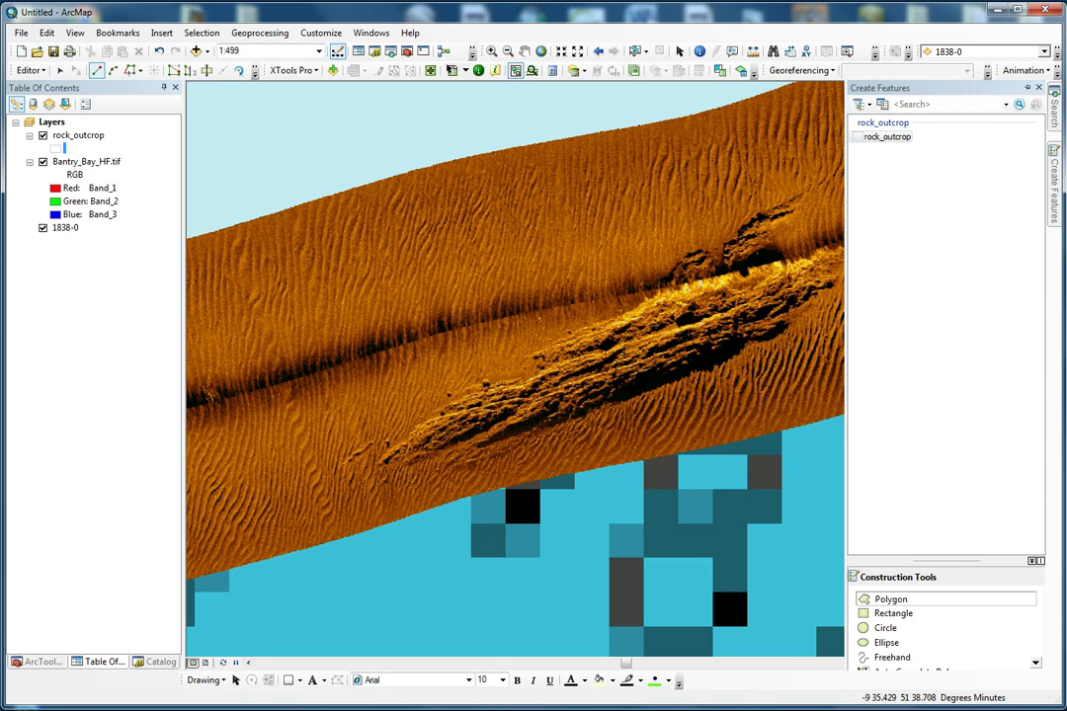
Begin the polygon at the outcrop's southwestern tip and trace its lower edge in and out of the first narrow notch.
{"action": "scroll", "coordinate": [606, 357], "scroll_direction": "up", "scroll_amount": 1}
{"action": "scroll", "coordinate": [606, 358], "scroll_direction": "down", "scroll_amount": 1}
{"action": "scroll", "coordinate": [607, 357], "scroll_direction": "down", "scroll_amount": 3}
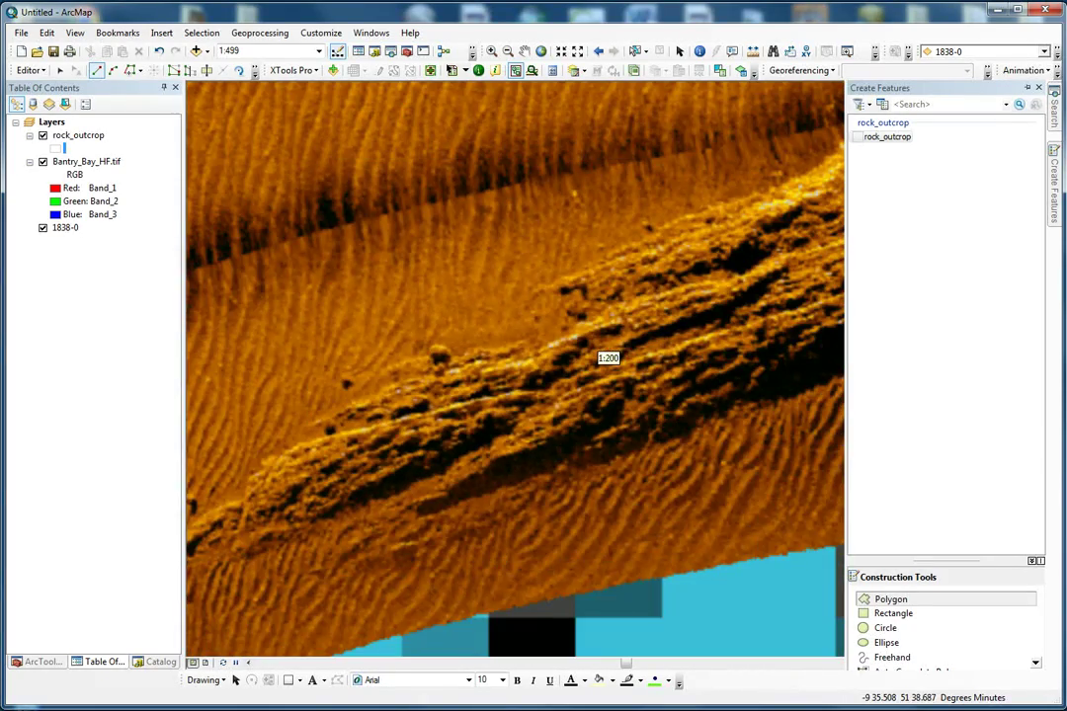
{"action": "scroll", "coordinate": [607, 357], "scroll_direction": "up", "scroll_amount": 1}
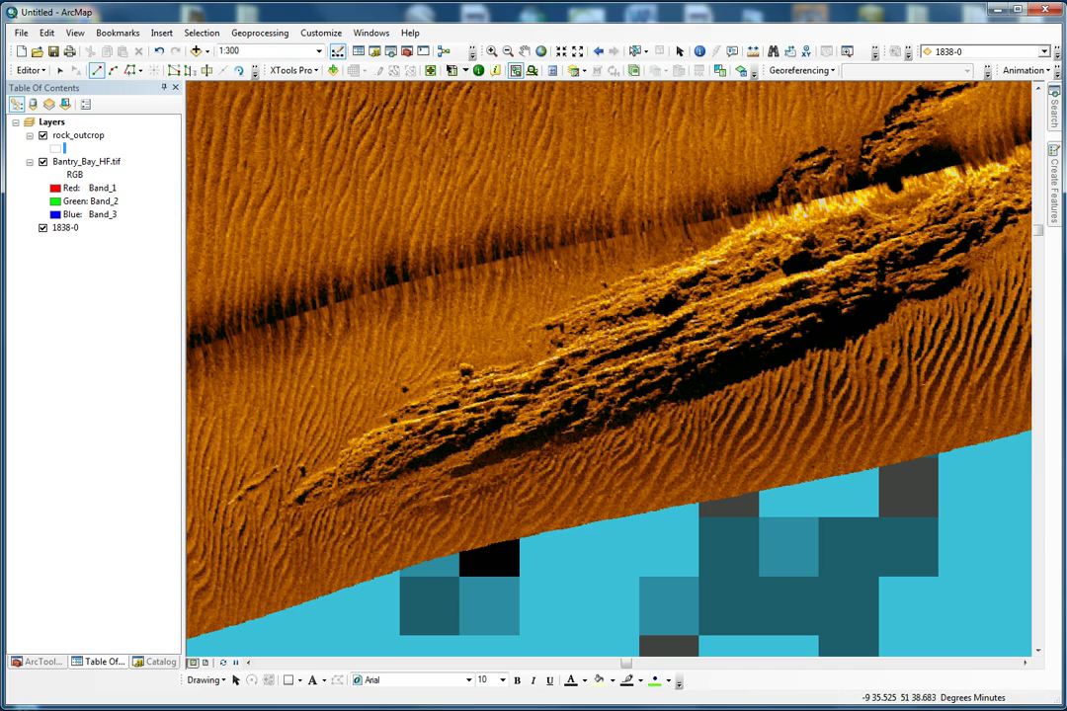
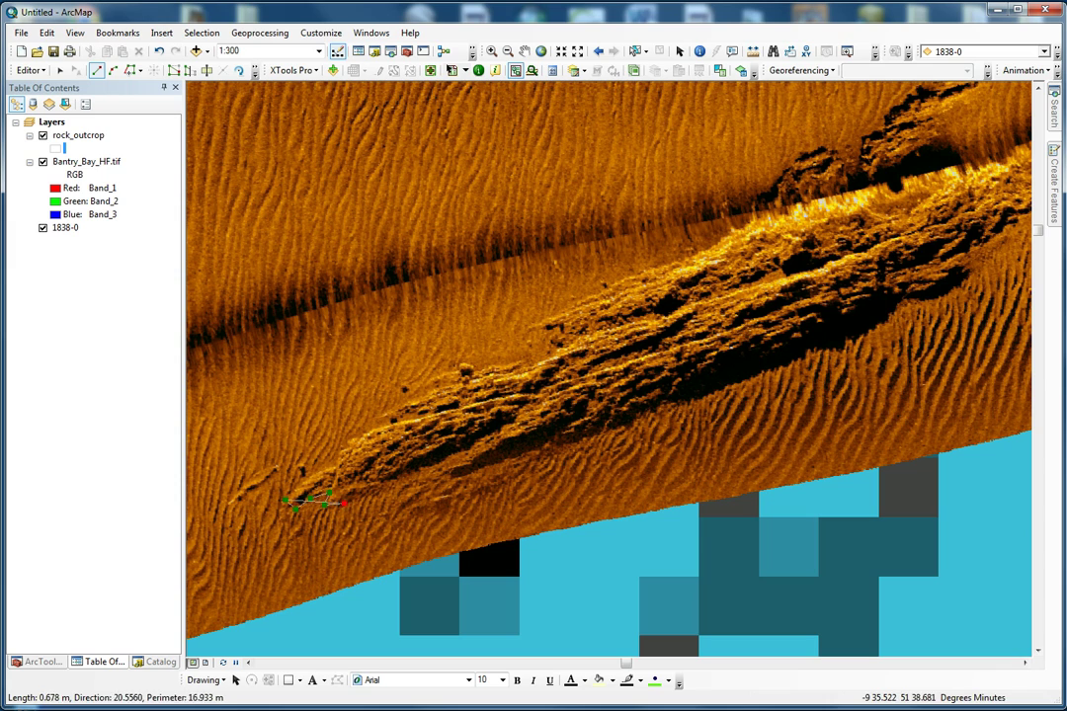
{"action": "left_click", "coordinate": [380, 487]}
{"action": "left_click", "coordinate": [396, 476]}
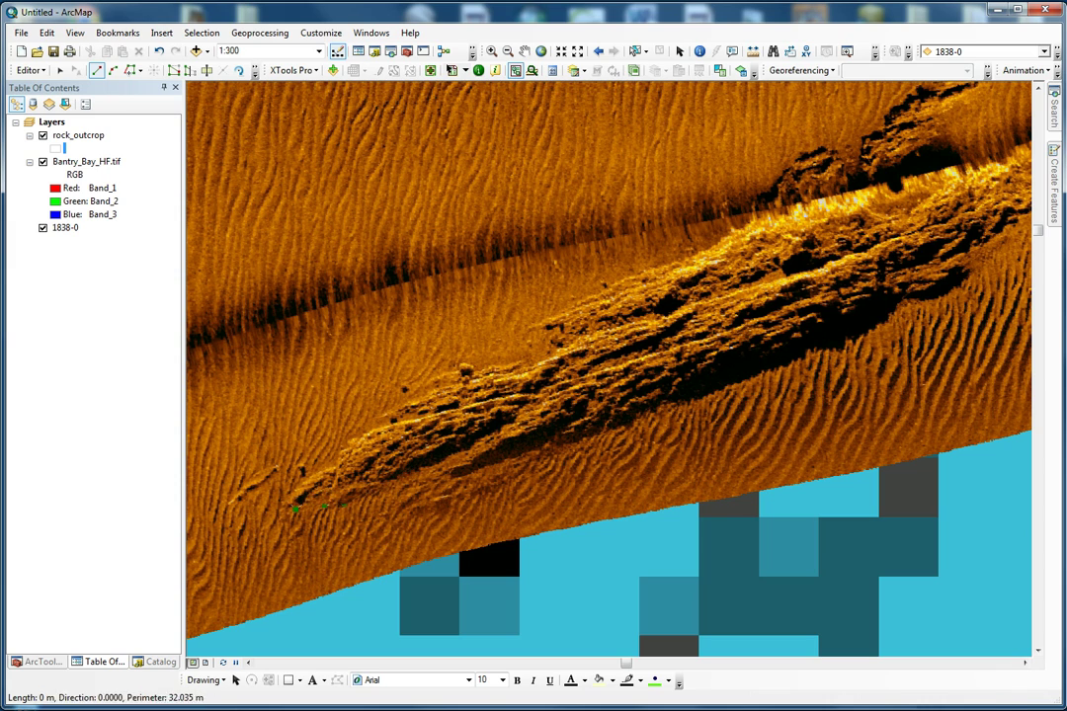
{"action": "left_click", "coordinate": [414, 467]}
{"action": "left_click", "coordinate": [437, 452]}
{"action": "left_click", "coordinate": [465, 440]}
{"action": "left_click", "coordinate": [485, 435]}
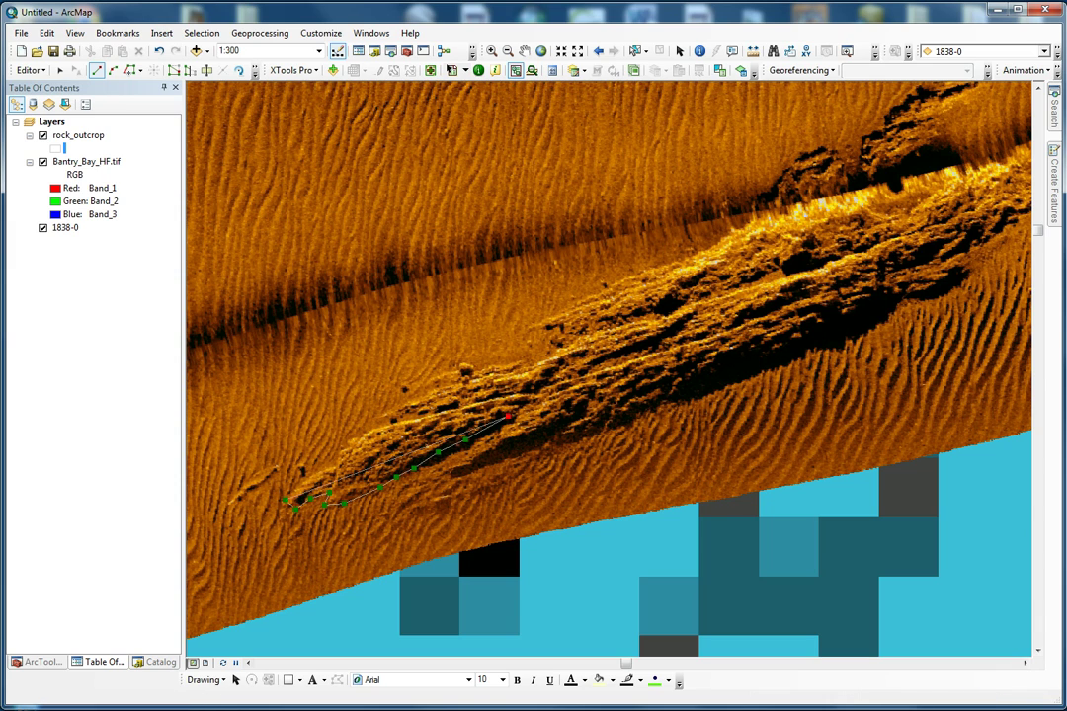
{"action": "left_click", "coordinate": [508, 415]}
{"action": "left_click", "coordinate": [464, 456]}
{"action": "left_click", "coordinate": [450, 468]}
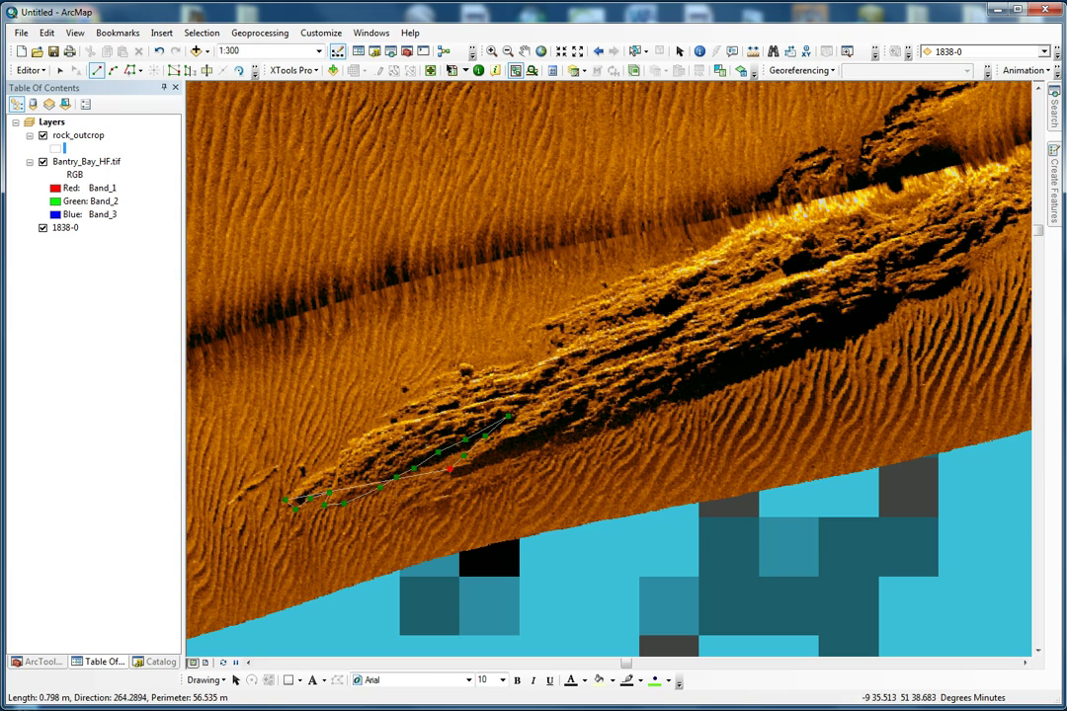
{"action": "left_click", "coordinate": [448, 477]}
Continue the polygon's vertices along the outcrop's southern shadow edge, from the notch northeast towards its eastern end.
{"action": "left_click", "coordinate": [477, 468]}
{"action": "left_click", "coordinate": [510, 451]}
{"action": "left_click", "coordinate": [534, 440]}
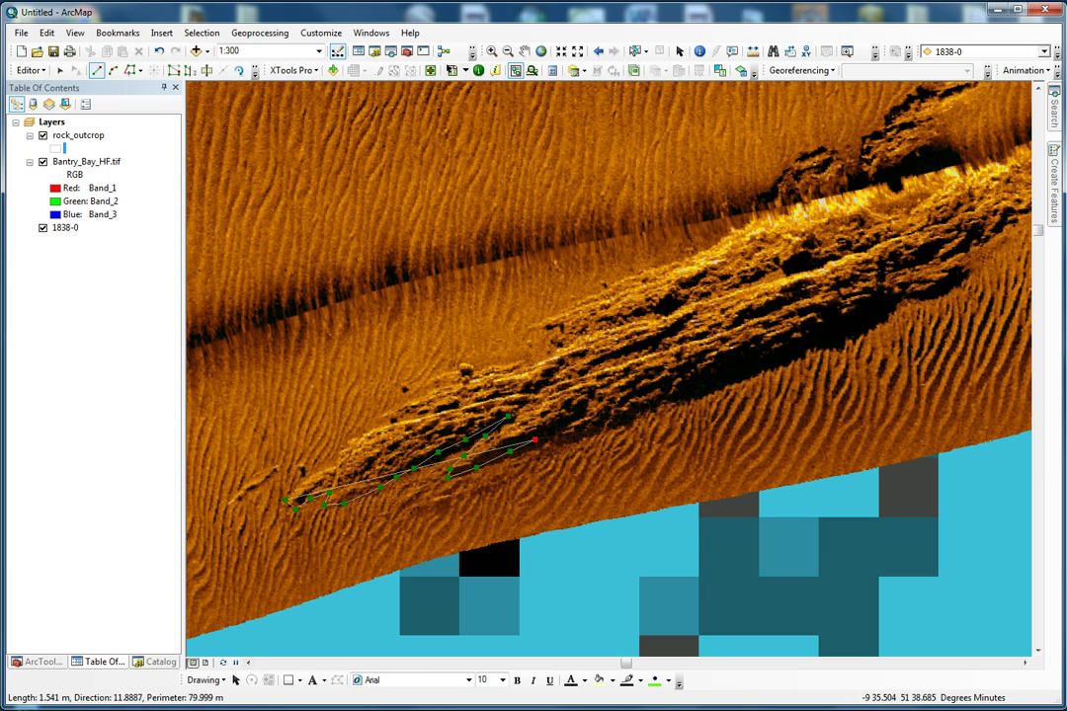
{"action": "left_click", "coordinate": [558, 439]}
{"action": "left_click", "coordinate": [589, 434]}
{"action": "left_click", "coordinate": [607, 424]}
{"action": "left_click", "coordinate": [635, 412]}
{"action": "left_click", "coordinate": [661, 399]}
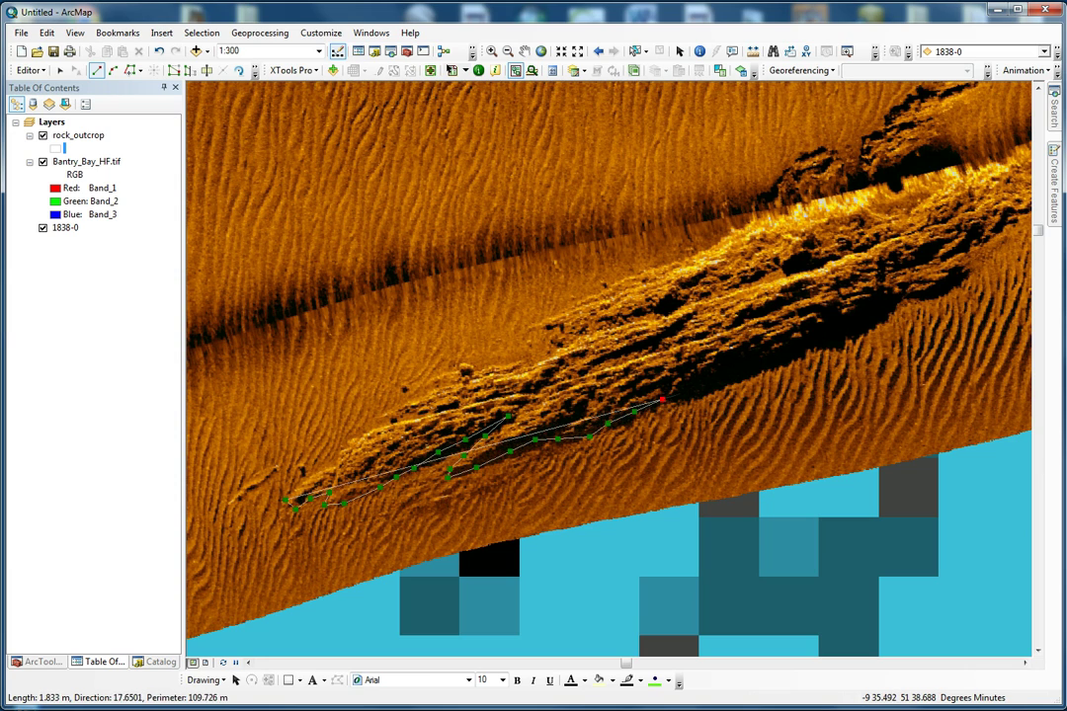
{"action": "left_click", "coordinate": [682, 392]}
{"action": "left_click", "coordinate": [710, 379]}
{"action": "left_click", "coordinate": [739, 362]}
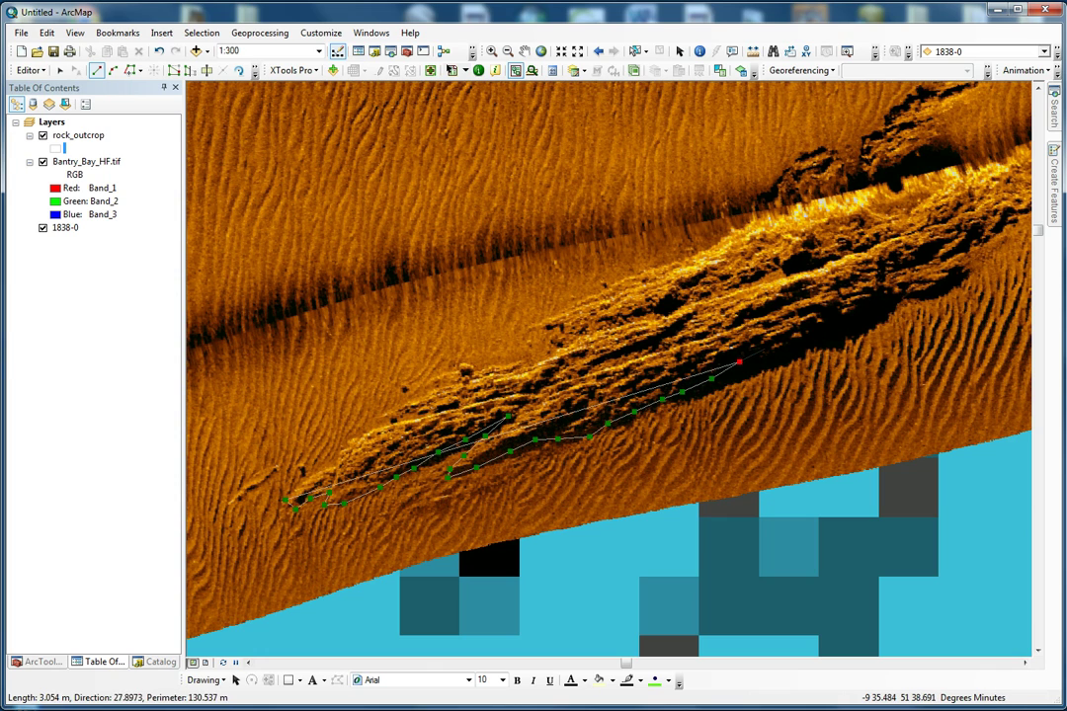
{"action": "left_click", "coordinate": [777, 348]}
{"action": "left_click", "coordinate": [808, 337]}
{"action": "left_click", "coordinate": [846, 318]}
{"action": "left_click", "coordinate": [883, 296]}
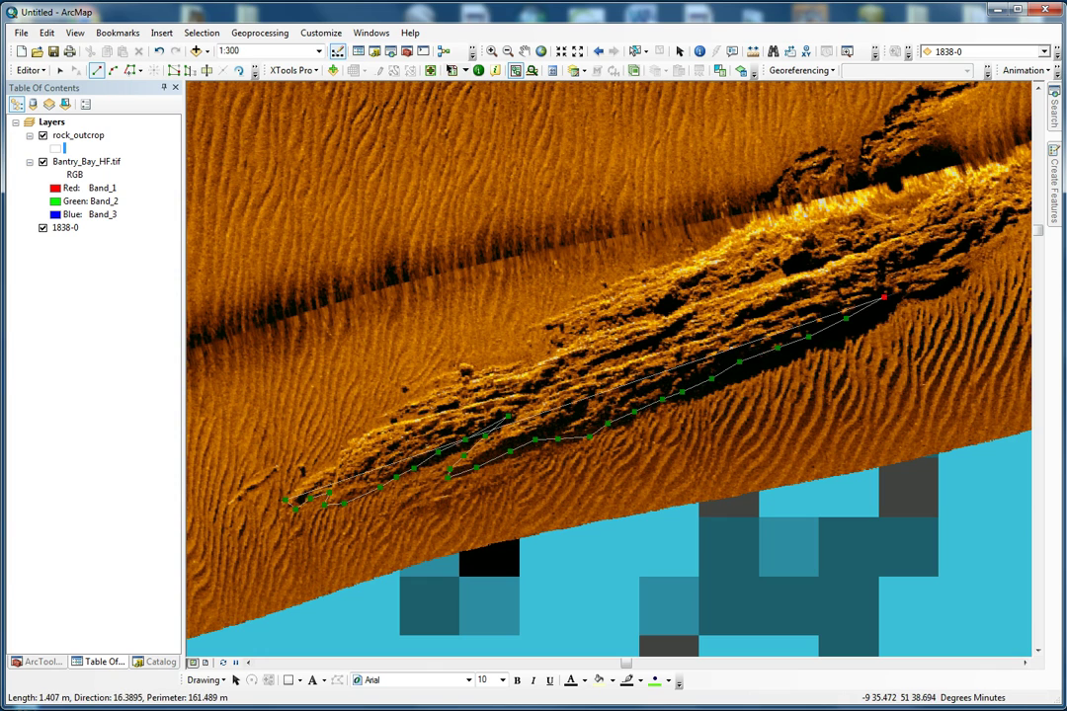
{"action": "left_click", "coordinate": [907, 294]}
{"action": "left_click", "coordinate": [926, 295]}
{"action": "left_click", "coordinate": [946, 289]}
{"action": "left_click", "coordinate": [971, 274]}
{"action": "left_click", "coordinate": [974, 254]}
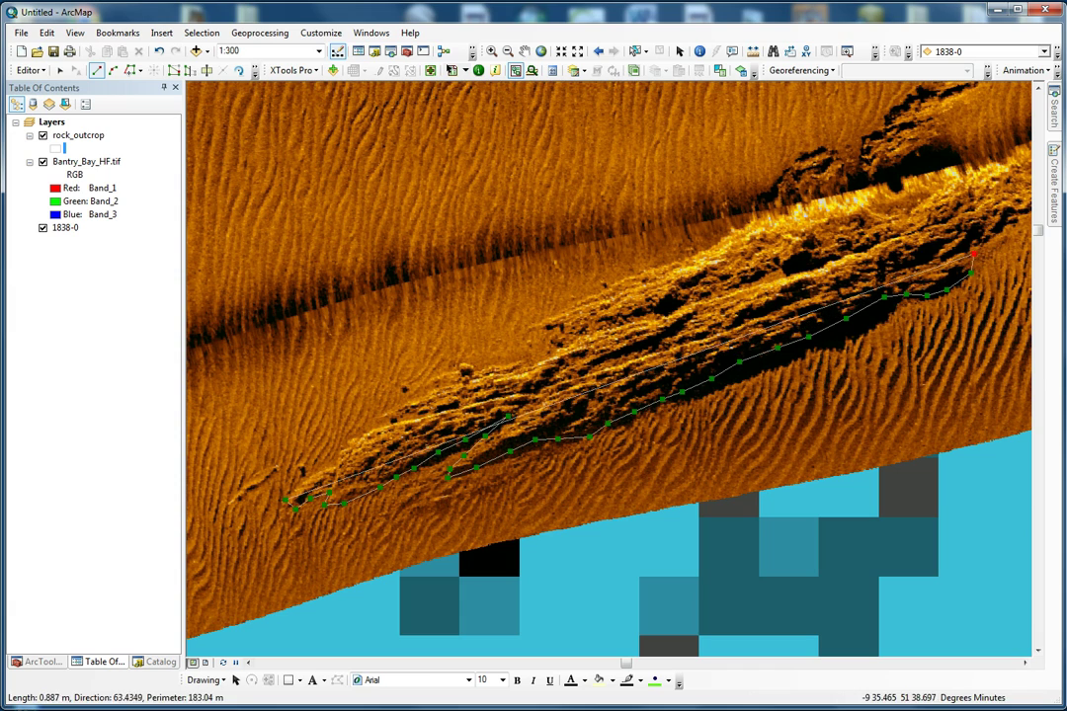
{"action": "left_click", "coordinate": [983, 242]}
{"action": "left_click", "coordinate": [998, 231]}
{"action": "left_click", "coordinate": [1016, 219]}
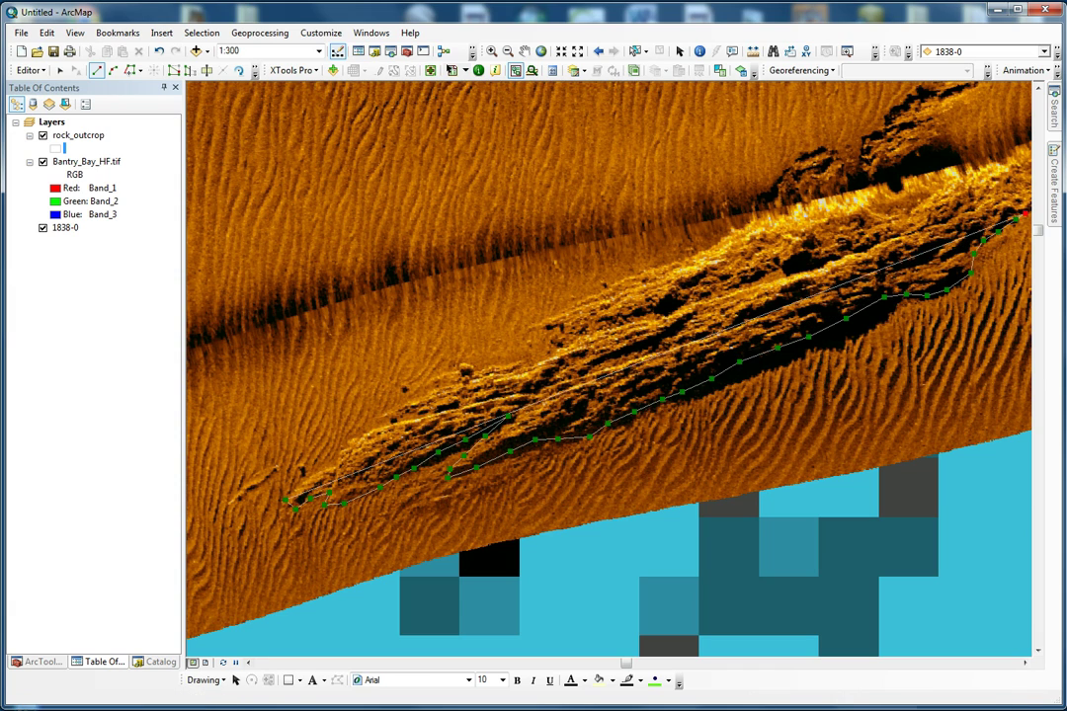
Resume the polygon sketch and trace around the outcrop's rounded eastern tip, back west along the dark centre line.
{"action": "left_click_drag", "start_coordinate": [681, 212], "coordinate": [441, 464]}
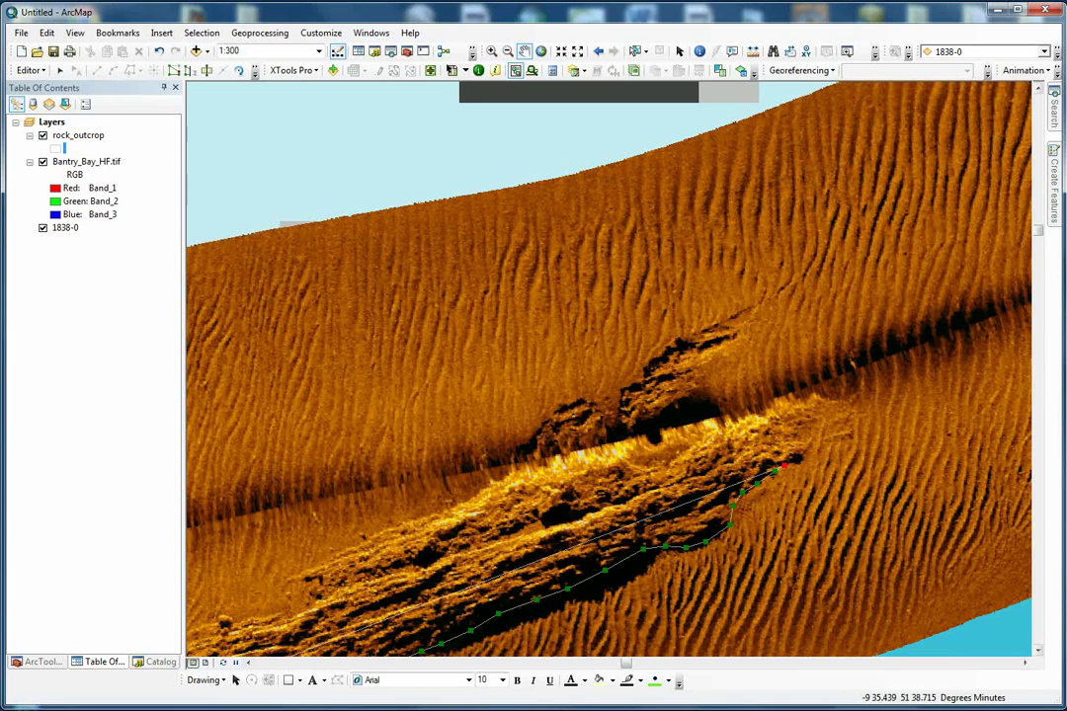
{"action": "mouse_move", "coordinate": [1054, 186]}
{"action": "left_click", "coordinate": [890, 598]}
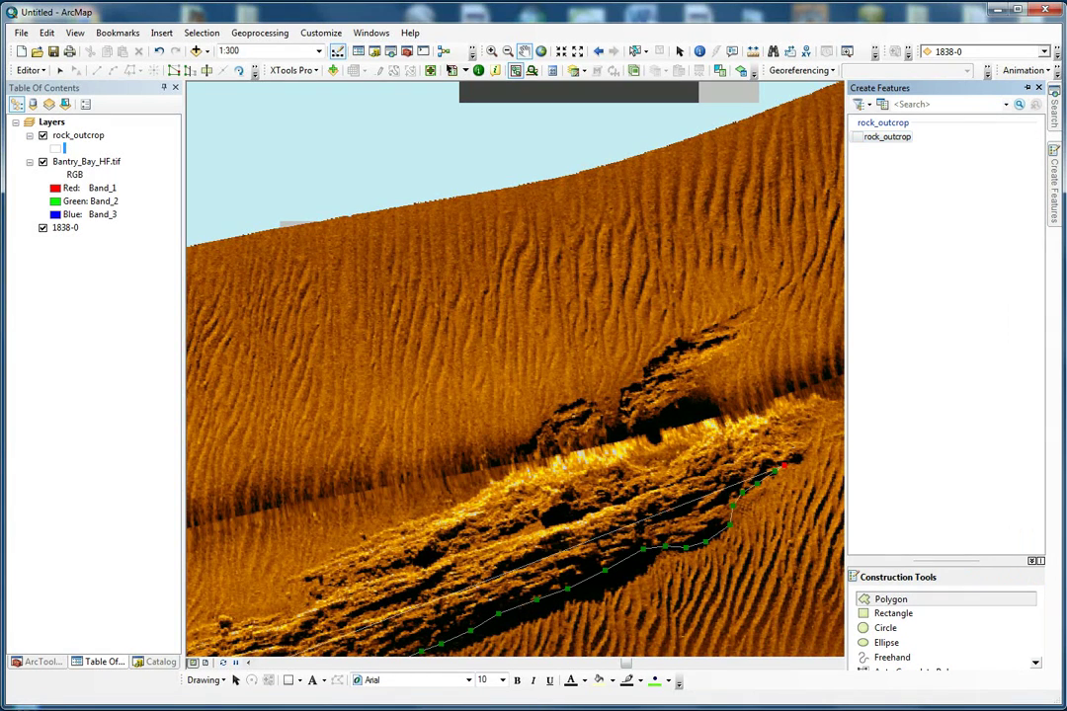
{"action": "left_click", "coordinate": [792, 461]}
{"action": "left_click", "coordinate": [805, 452]}
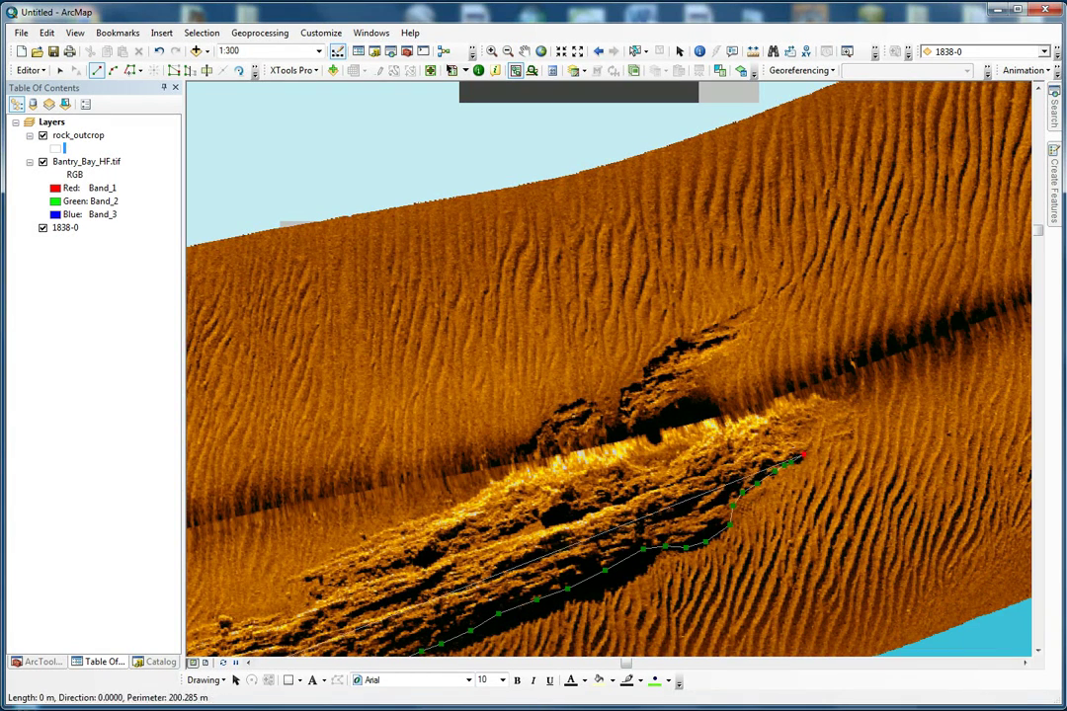
{"action": "left_click", "coordinate": [819, 443]}
{"action": "left_click", "coordinate": [834, 435]}
{"action": "left_click", "coordinate": [846, 432]}
{"action": "left_click", "coordinate": [851, 425]}
{"action": "left_click", "coordinate": [855, 417]}
{"action": "left_click", "coordinate": [847, 405]}
{"action": "left_click", "coordinate": [826, 392]}
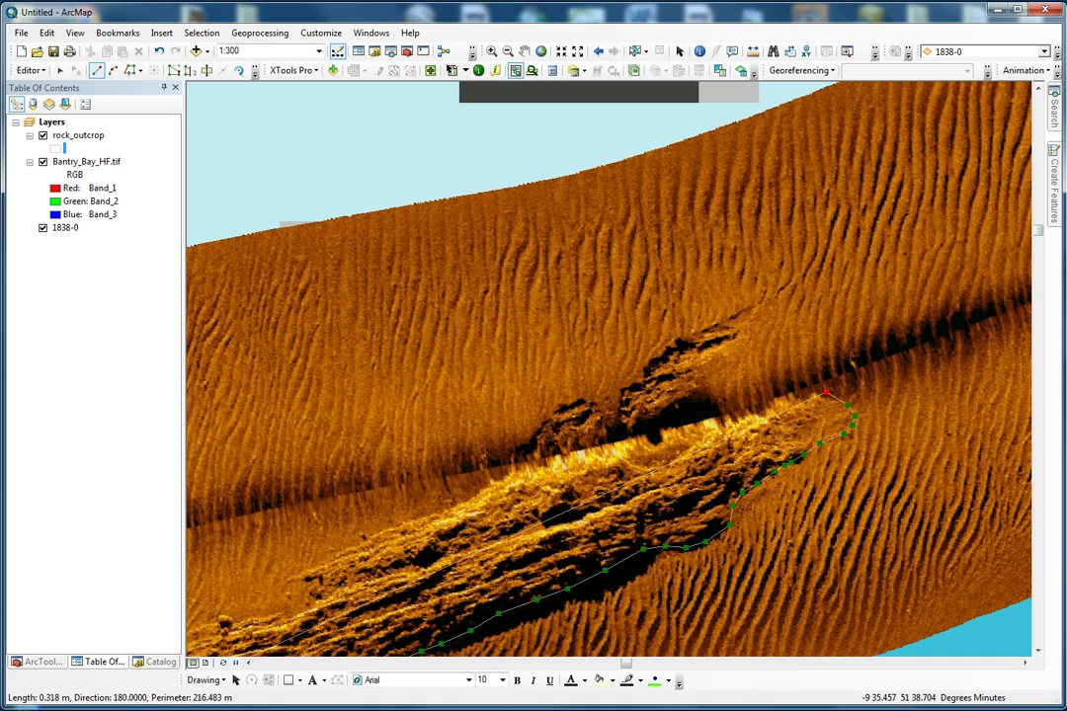
{"action": "left_click", "coordinate": [812, 393]}
{"action": "left_click", "coordinate": [803, 400]}
{"action": "left_click", "coordinate": [796, 402]}
{"action": "left_click", "coordinate": [781, 397]}
{"action": "left_click", "coordinate": [766, 403]}
{"action": "left_click", "coordinate": [751, 411]}
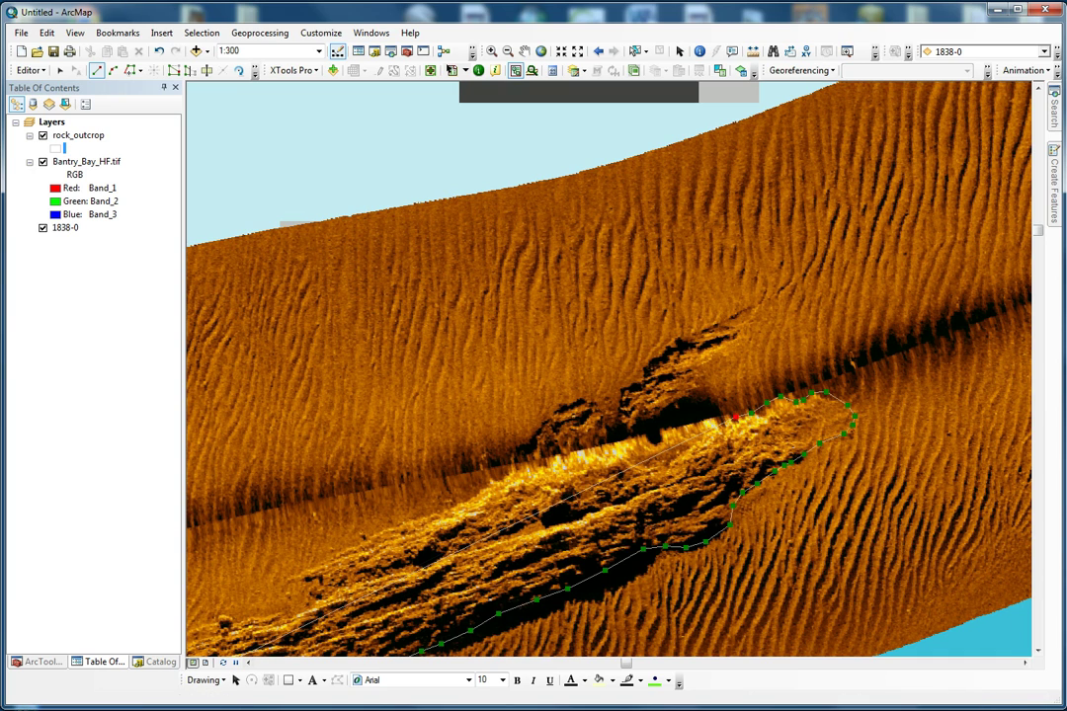
Trace the polygon around the elongated northeastern rock lobe above the centre line, out to its tip and back.
{"action": "left_click", "coordinate": [733, 416]}
{"action": "left_click", "coordinate": [715, 415]}
{"action": "left_click", "coordinate": [695, 404]}
{"action": "left_click", "coordinate": [690, 392]}
{"action": "left_click", "coordinate": [697, 381]}
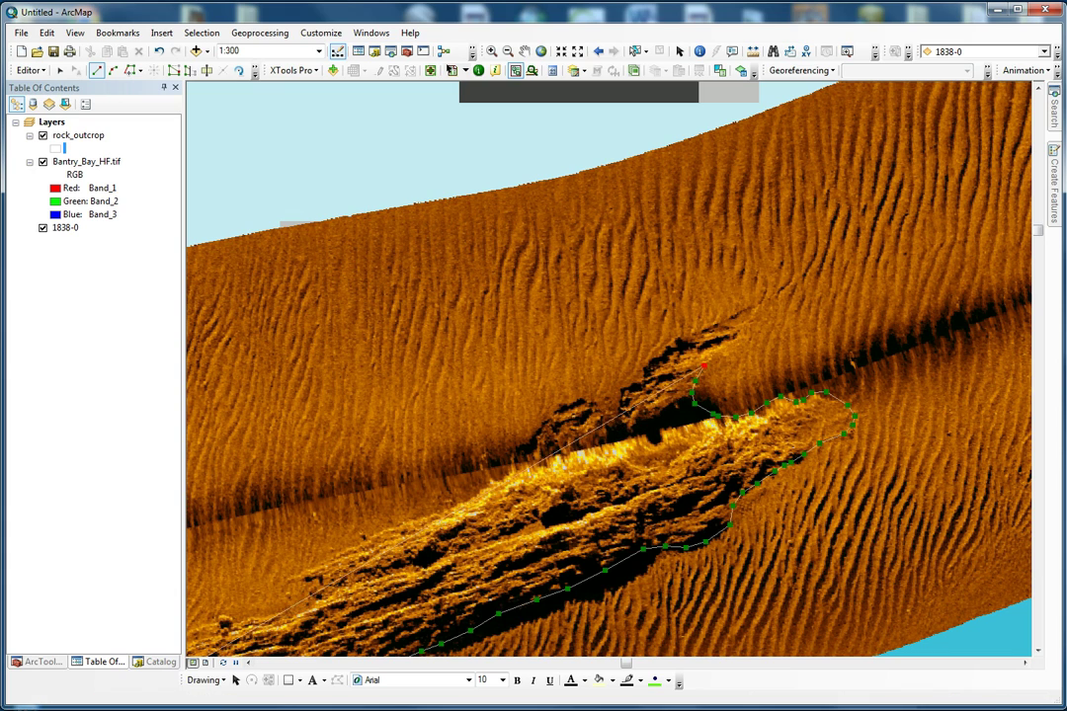
{"action": "left_click", "coordinate": [705, 366]}
{"action": "left_click", "coordinate": [722, 352]}
{"action": "left_click", "coordinate": [739, 336]}
{"action": "left_click", "coordinate": [750, 324]}
{"action": "left_click", "coordinate": [762, 308]}
{"action": "left_click", "coordinate": [748, 309]}
{"action": "left_click", "coordinate": [731, 312]}
{"action": "left_click", "coordinate": [714, 316]}
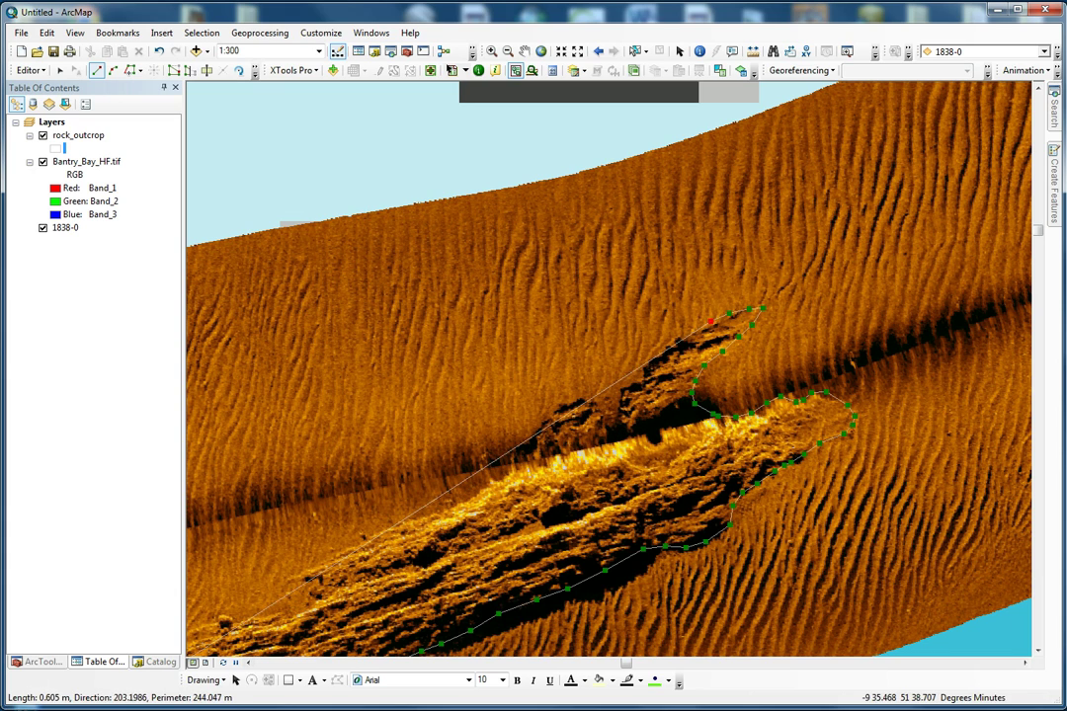
{"action": "left_click", "coordinate": [700, 320]}
{"action": "left_click", "coordinate": [684, 334]}
{"action": "left_click", "coordinate": [667, 344]}
{"action": "left_click", "coordinate": [651, 357]}
{"action": "left_click", "coordinate": [639, 364]}
{"action": "left_click", "coordinate": [635, 380]}
{"action": "left_click", "coordinate": [625, 391]}
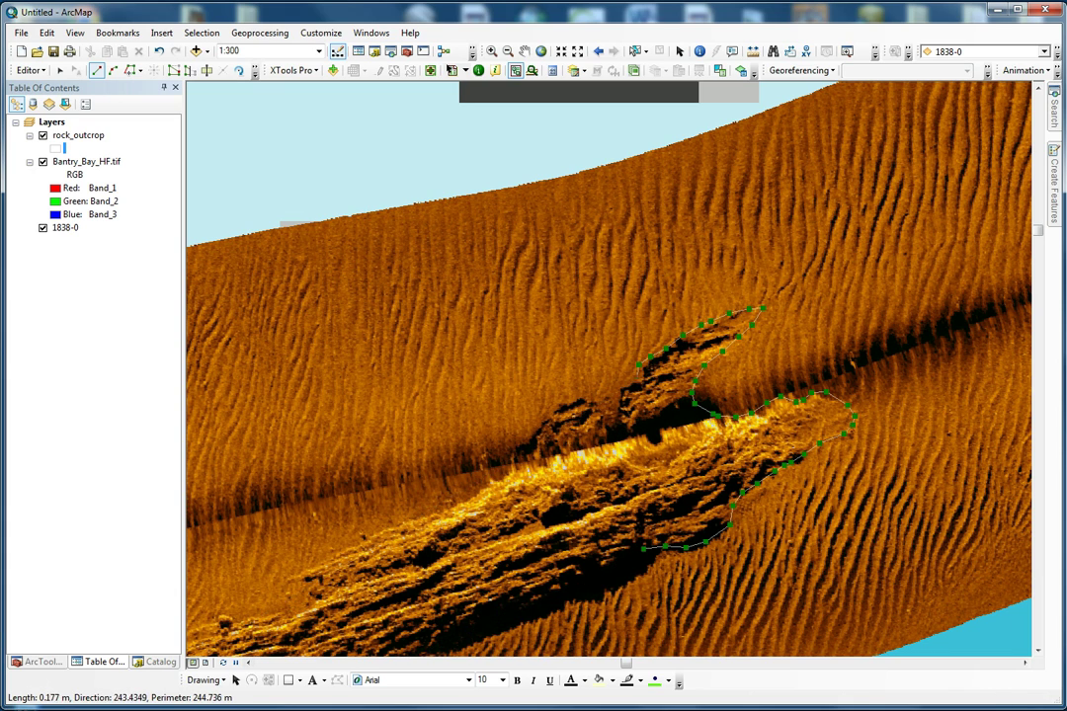
{"action": "left_click", "coordinate": [618, 409]}
Trace the polygon around the smaller rock lobe just west of it, down to the centre line.
{"action": "left_click", "coordinate": [600, 411]}
{"action": "left_click", "coordinate": [583, 402]}
{"action": "left_click", "coordinate": [571, 403]}
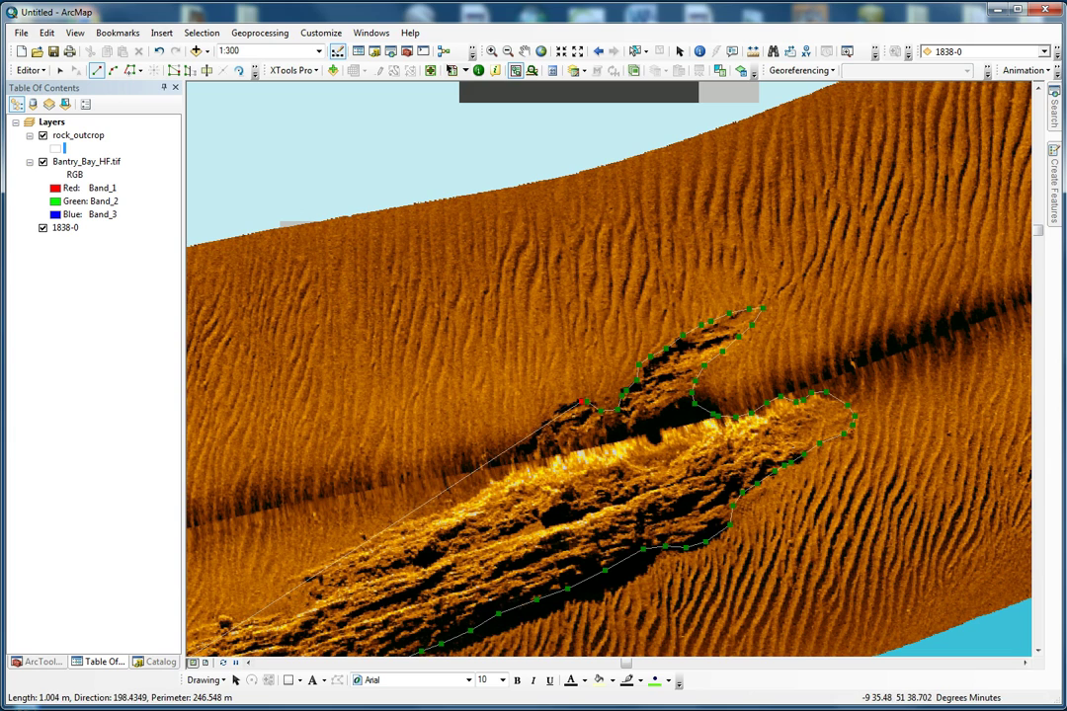
{"action": "left_click", "coordinate": [559, 408]}
{"action": "left_click", "coordinate": [547, 422]}
{"action": "left_click", "coordinate": [542, 429]}
{"action": "left_click", "coordinate": [533, 446]}
{"action": "left_click", "coordinate": [524, 457]}
{"action": "left_click", "coordinate": [516, 468]}
Continue the polygon's vertices southwest along the outcrop's upper edge, from the centre line past the bright rock face.
{"action": "left_click", "coordinate": [499, 475]}
{"action": "left_click", "coordinate": [478, 483]}
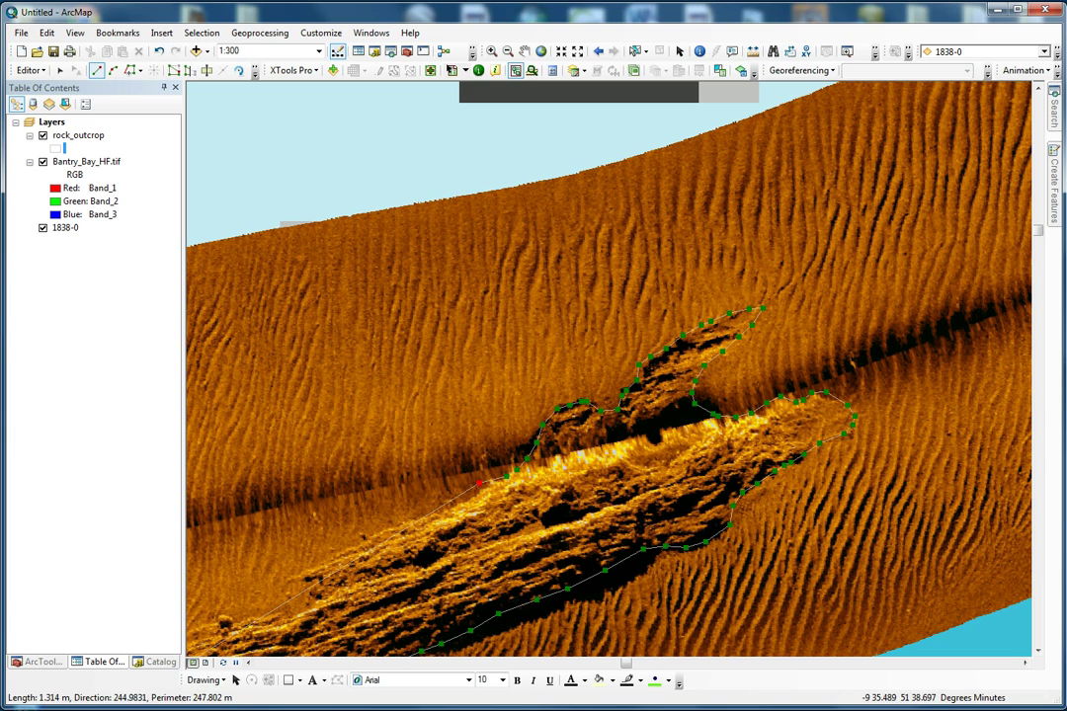
{"action": "left_click", "coordinate": [464, 499]}
{"action": "left_click", "coordinate": [449, 508]}
{"action": "left_click", "coordinate": [433, 514]}
{"action": "left_click", "coordinate": [412, 517]}
{"action": "left_click", "coordinate": [391, 523]}
{"action": "left_click", "coordinate": [377, 532]}
{"action": "left_click", "coordinate": [365, 538]}
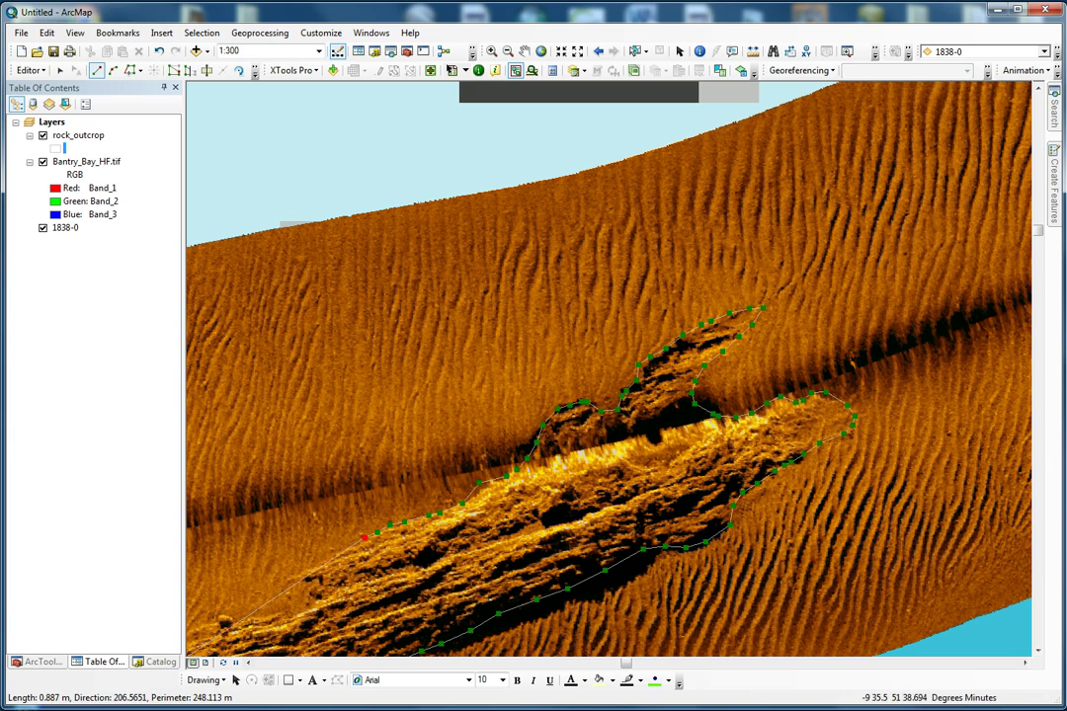
Trace the polygon around the pointed western corner of the main rock block and down into the small notch beneath it.
{"action": "left_click", "coordinate": [332, 551]}
{"action": "left_click", "coordinate": [326, 555]}
{"action": "left_click", "coordinate": [289, 576]}
{"action": "left_click", "coordinate": [293, 581]}
{"action": "left_click", "coordinate": [311, 582]}
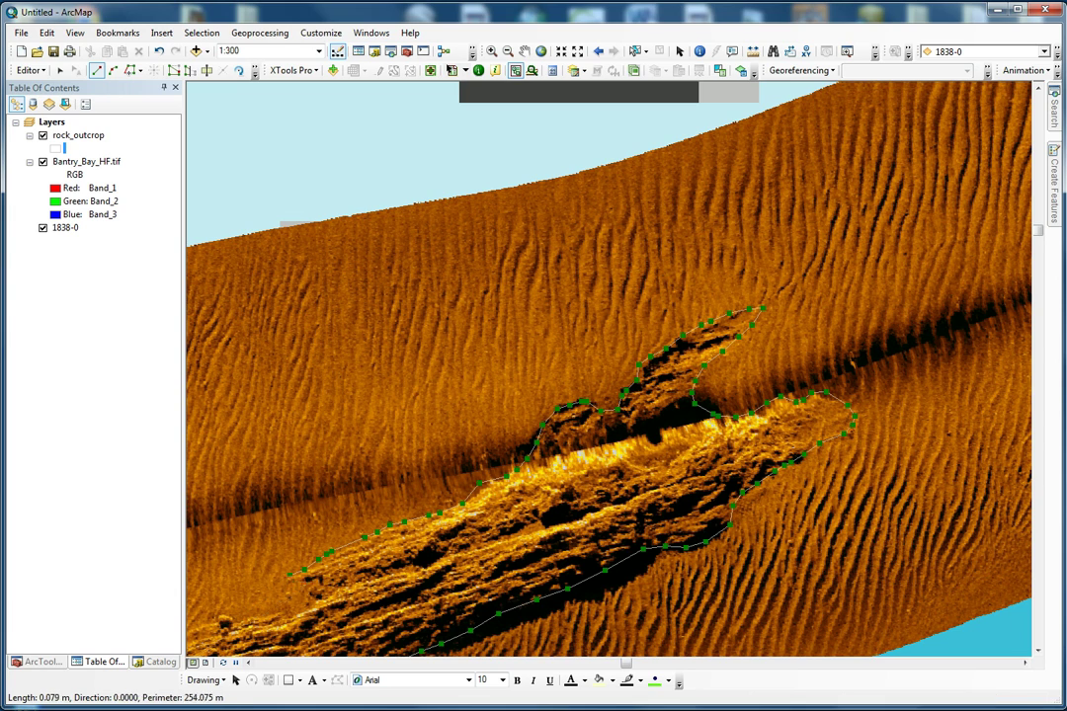
{"action": "left_click", "coordinate": [318, 583]}
{"action": "left_click", "coordinate": [315, 588]}
{"action": "left_click", "coordinate": [311, 591]}
{"action": "left_click", "coordinate": [318, 608]}
Continue the polygon west from the notch along the upper edge of the outcrop's lower rock ridge.
{"action": "left_click", "coordinate": [298, 616]}
{"action": "left_click", "coordinate": [284, 618]}
{"action": "left_click", "coordinate": [268, 621]}
{"action": "left_click", "coordinate": [251, 620]}
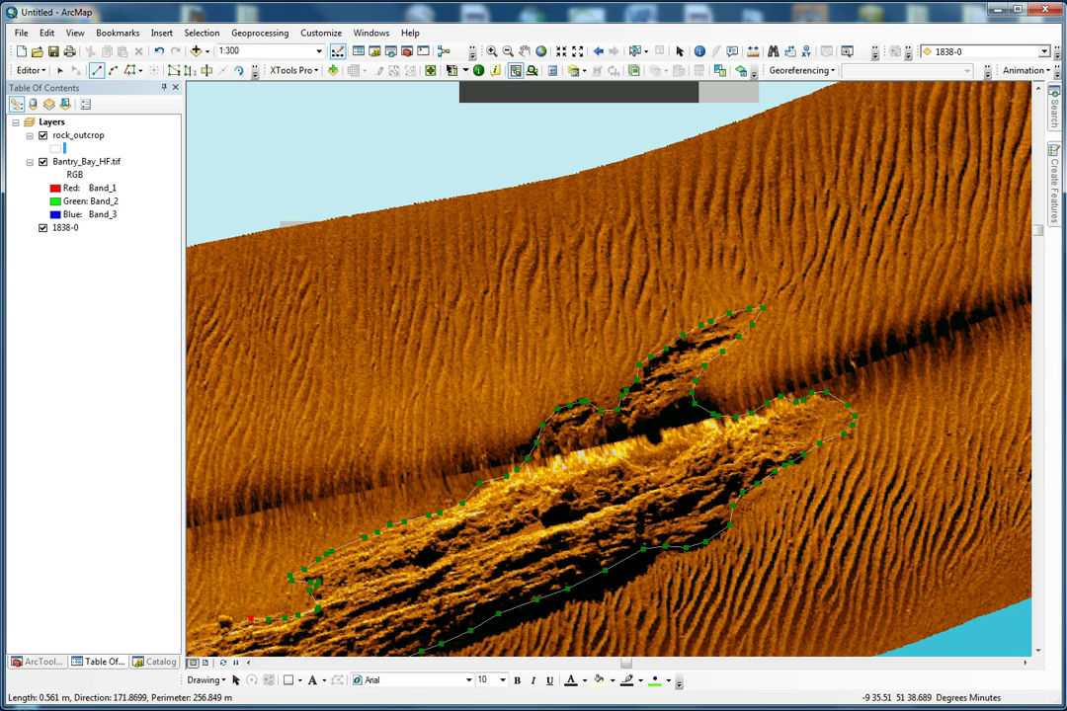
{"action": "left_click", "coordinate": [244, 618]}
{"action": "left_click", "coordinate": [236, 619]}
{"action": "left_click", "coordinate": [199, 624]}
{"action": "left_click", "coordinate": [192, 629]}
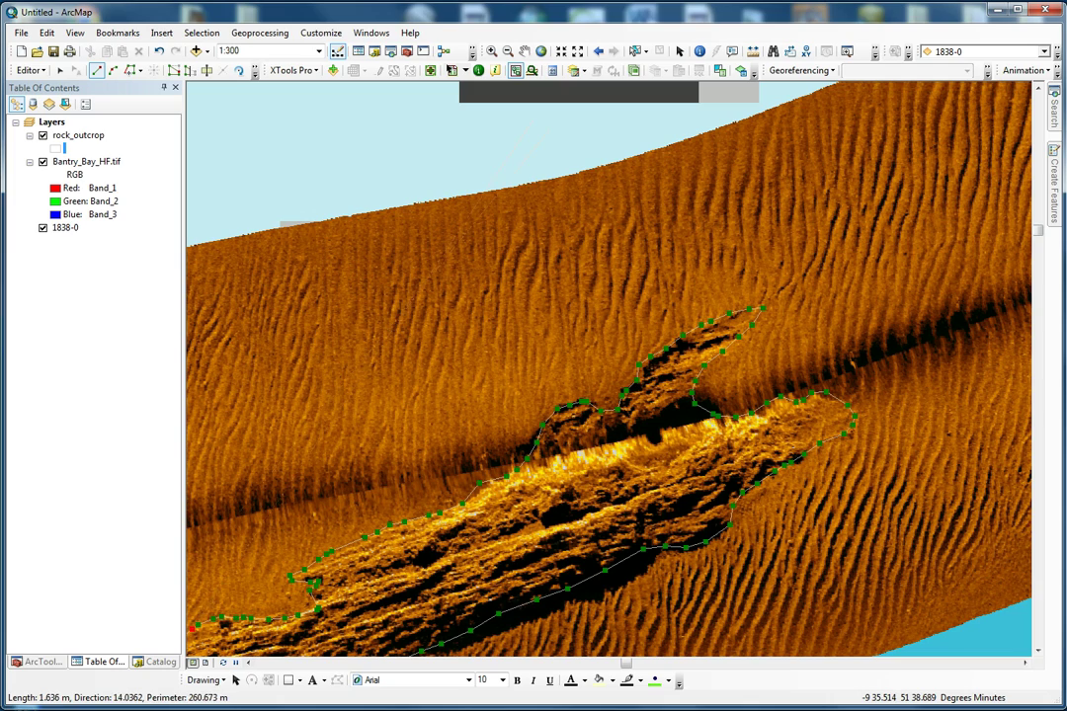
Resume the polygon sketch with the Polygon tool and continue down the outcrop's northwestern edge towards its western tip.
{"action": "left_click", "coordinate": [524, 51]}
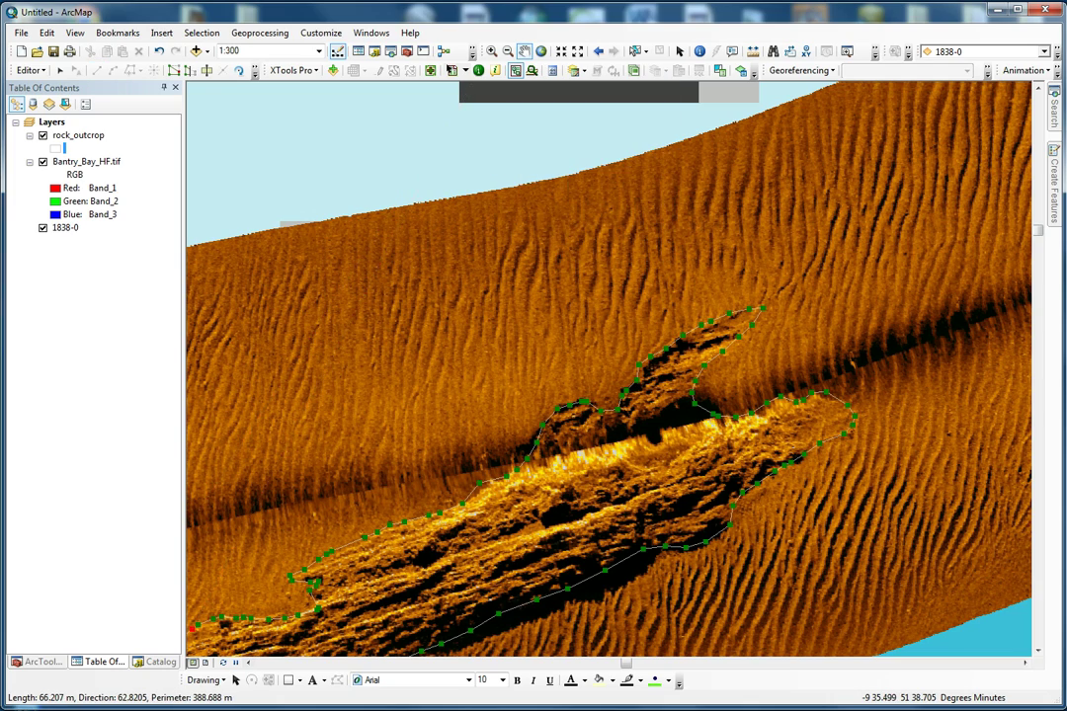
{"action": "left_click_drag", "start_coordinate": [238, 602], "coordinate": [608, 378]}
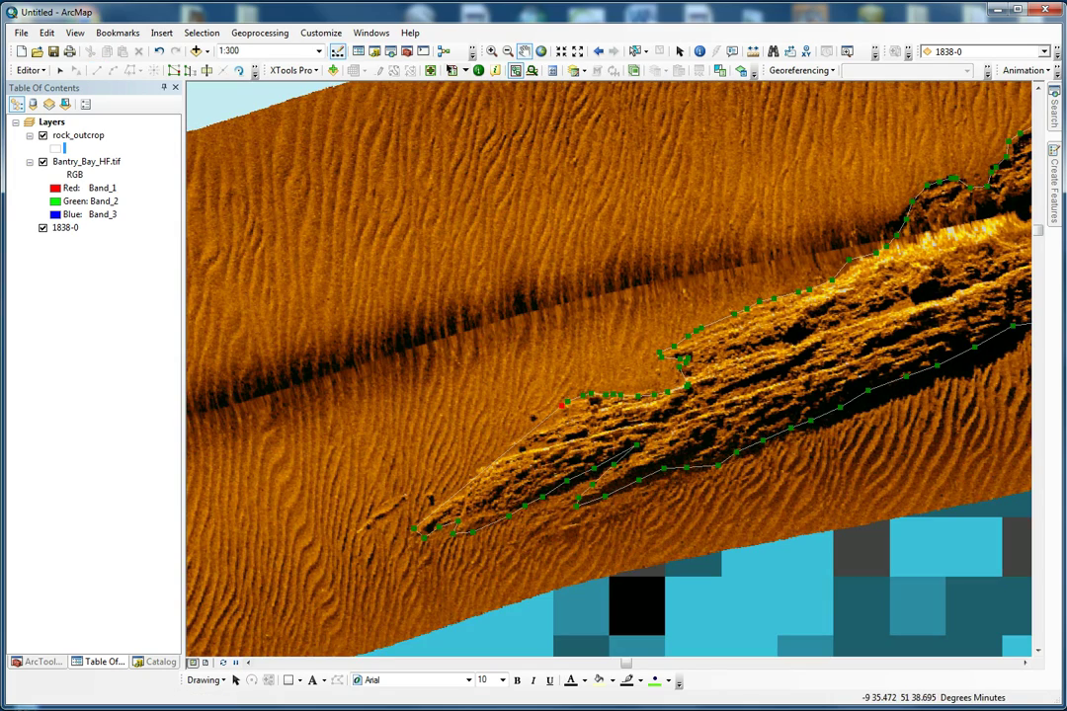
{"action": "mouse_move", "coordinate": [1054, 188]}
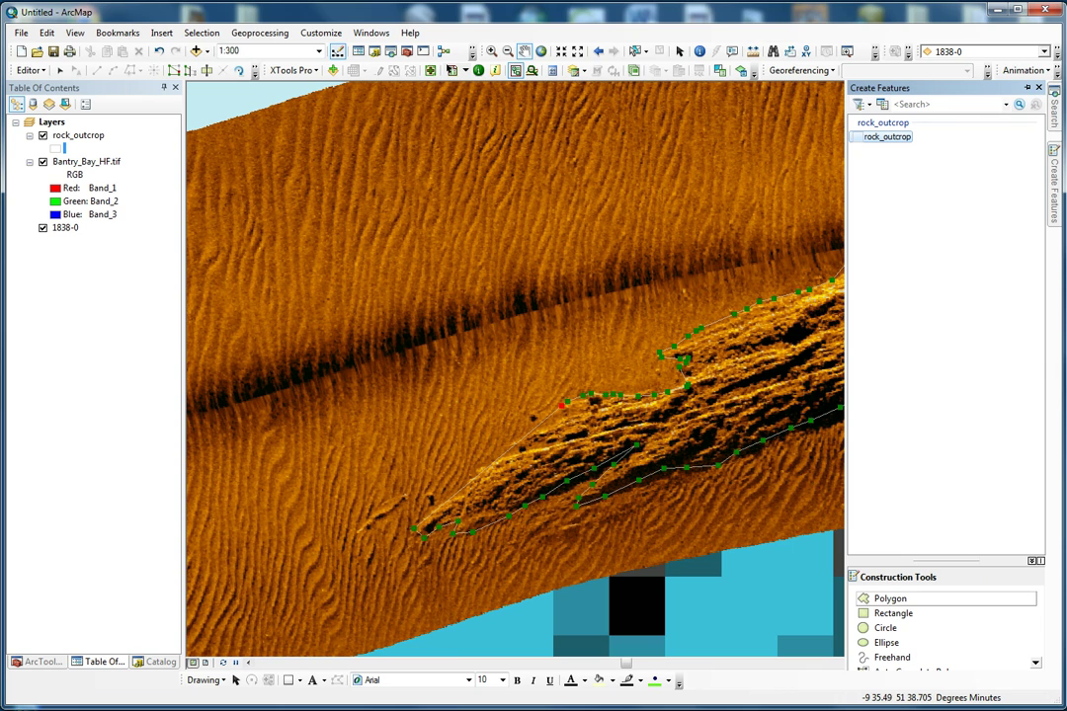
{"action": "left_click", "coordinate": [890, 599]}
{"action": "left_click", "coordinate": [562, 413]}
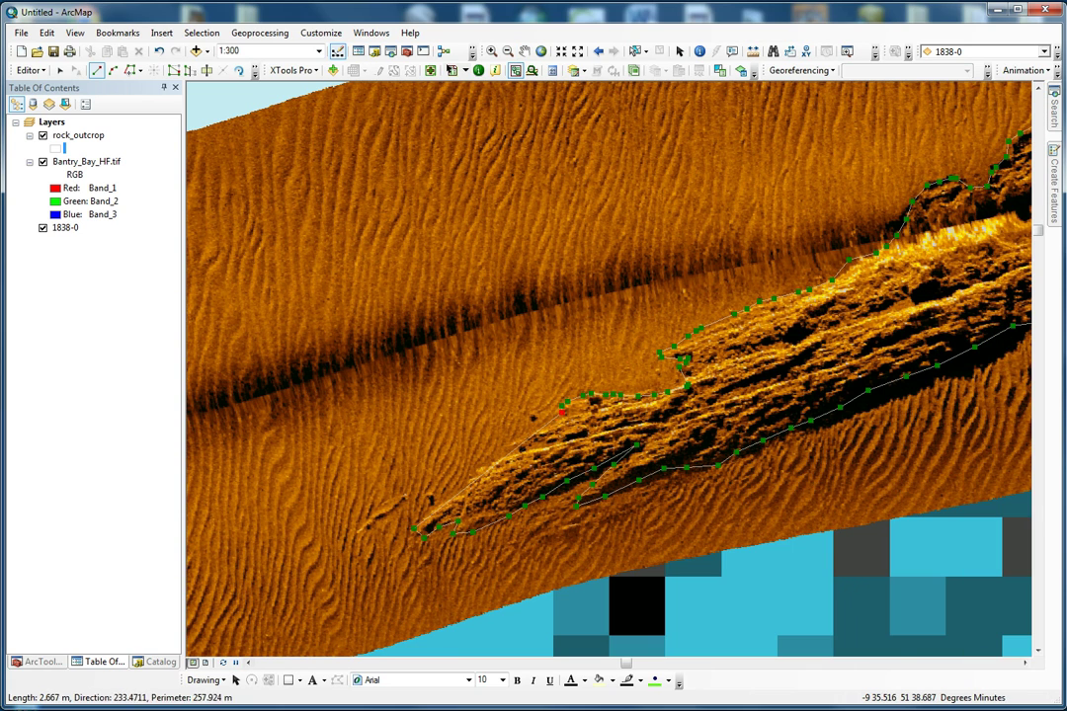
{"action": "left_click", "coordinate": [544, 431]}
{"action": "left_click", "coordinate": [522, 438]}
{"action": "left_click", "coordinate": [511, 452]}
{"action": "left_click", "coordinate": [503, 457]}
{"action": "left_click", "coordinate": [480, 462]}
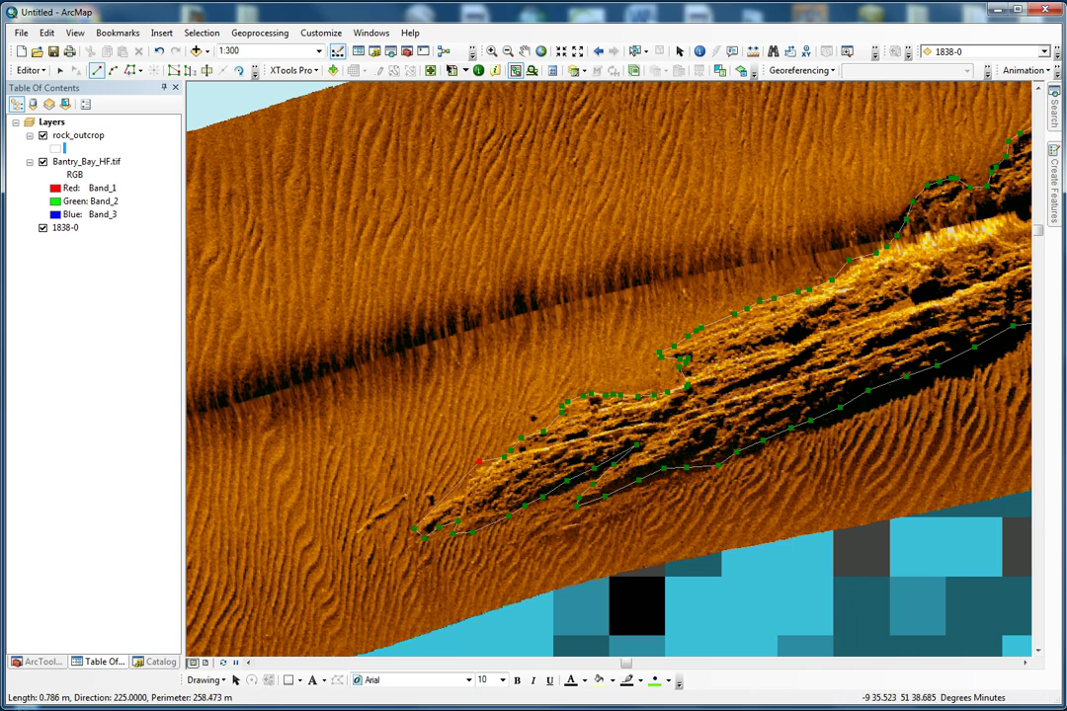
Trace the last stretch of the edge to the outcrop's western tip and finish the polygon sketch.
{"action": "left_click", "coordinate": [467, 478]}
{"action": "left_click", "coordinate": [461, 491]}
{"action": "left_click", "coordinate": [449, 500]}
{"action": "left_click", "coordinate": [433, 504]}
{"action": "right_click", "coordinate": [413, 523]}
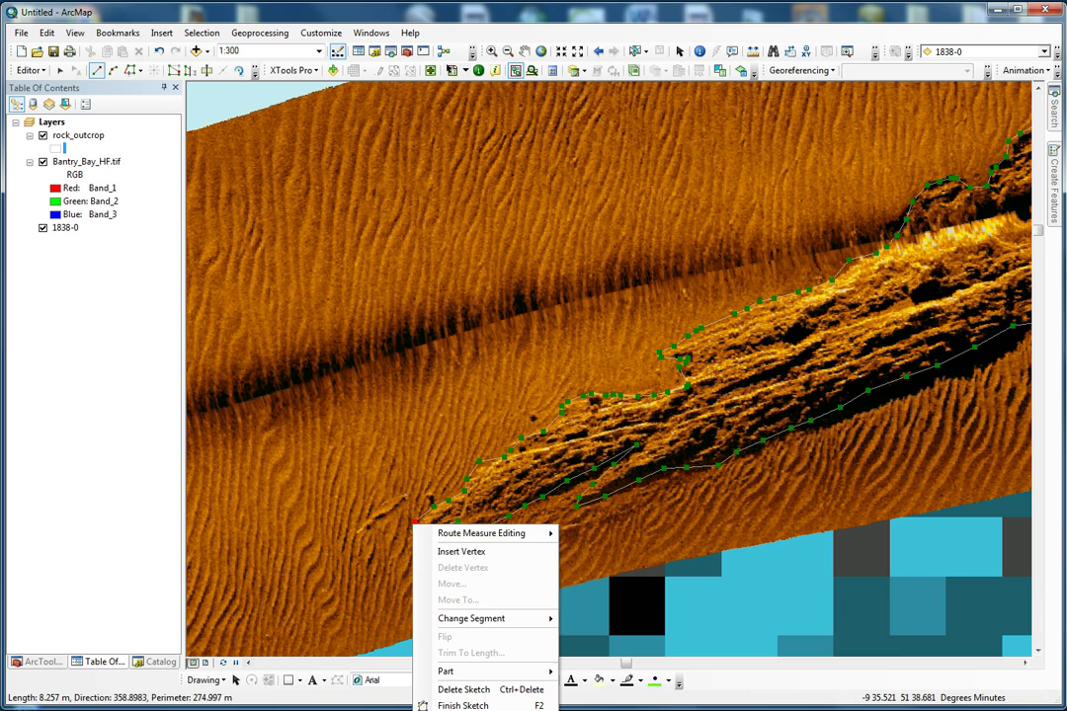
{"action": "left_click", "coordinate": [462, 706]}
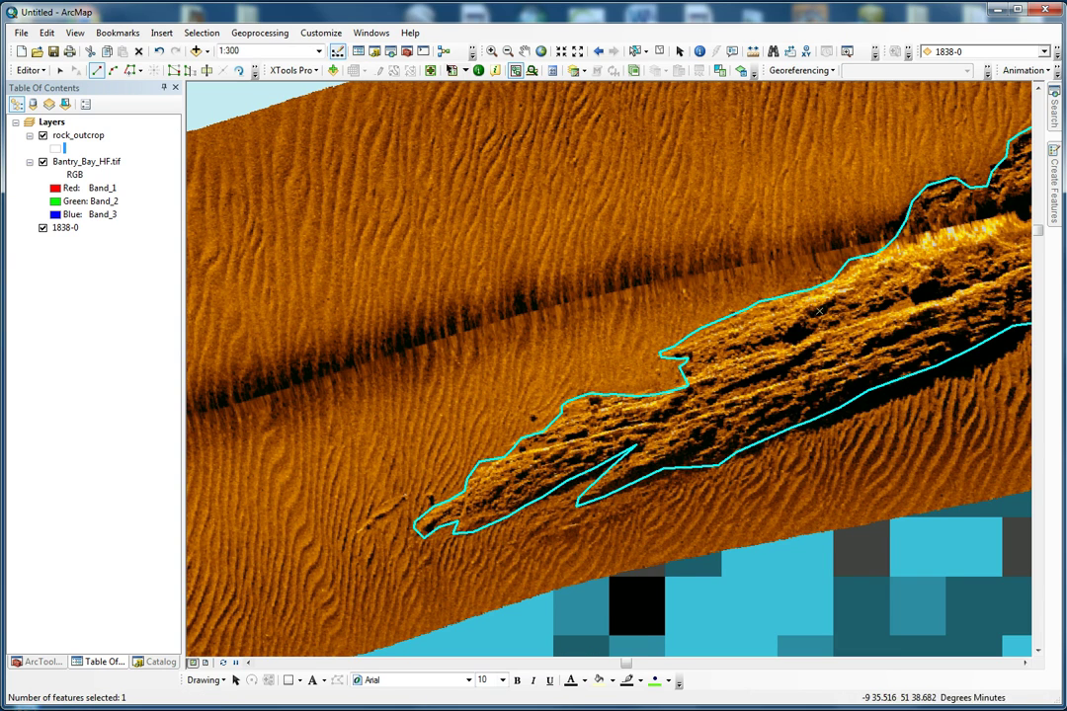
Save the edits to the rock_outcrop layer and stop editing.
{"action": "right_click", "coordinate": [98, 138]}
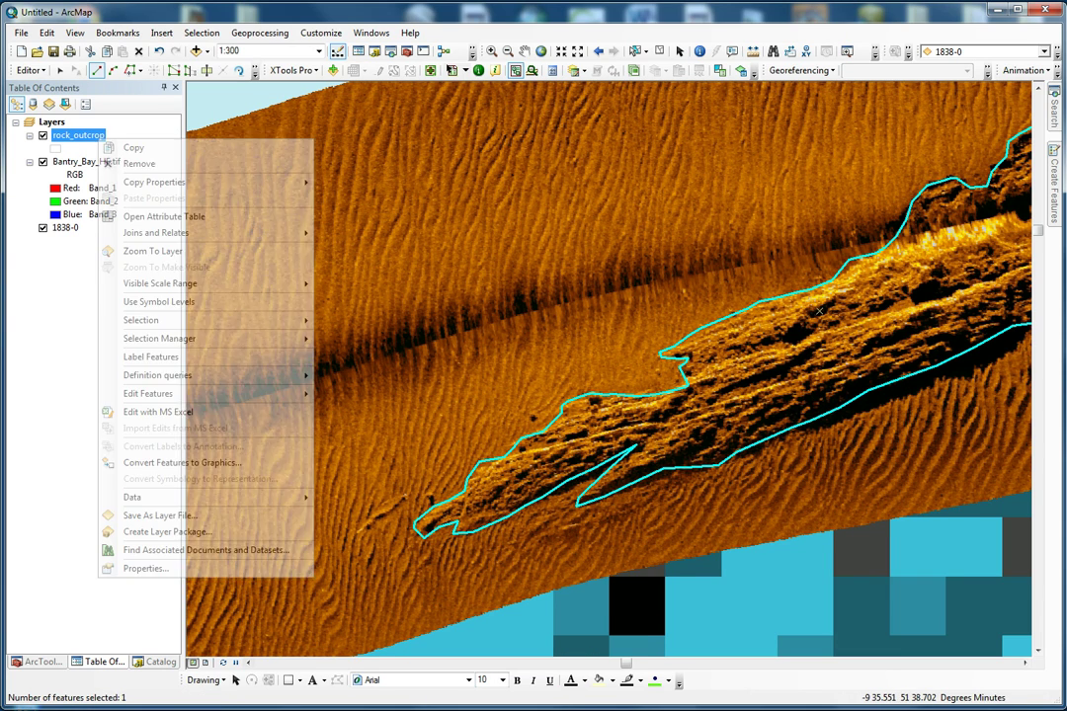
{"action": "left_click", "coordinate": [154, 251]}
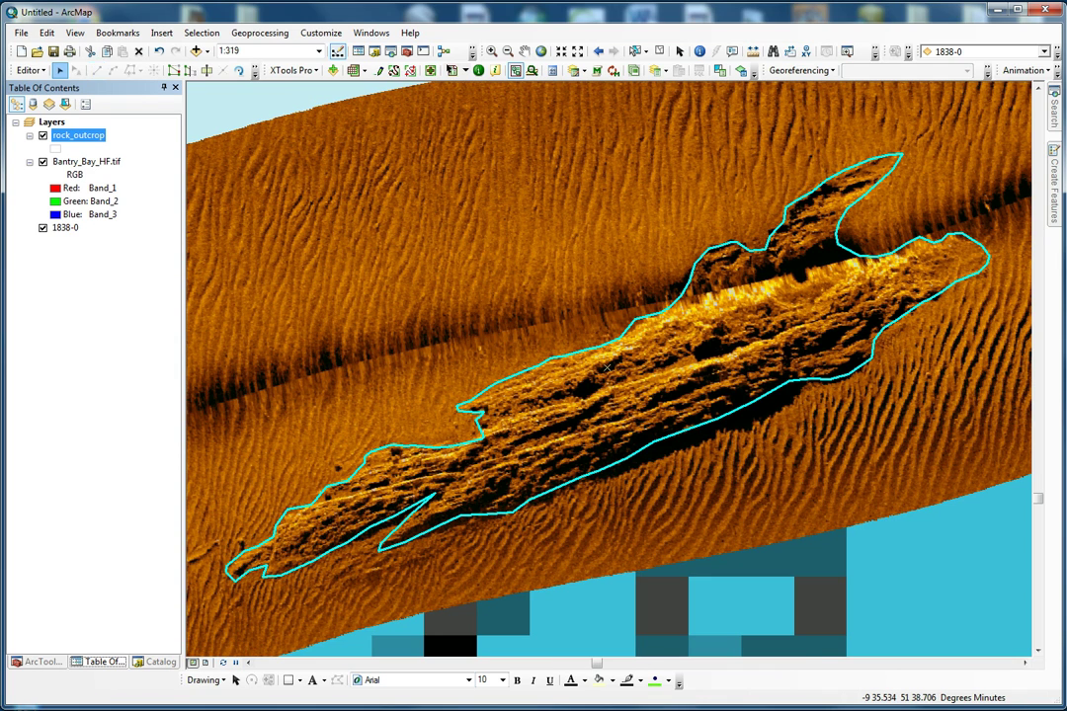
{"action": "left_click", "coordinate": [29, 70]}
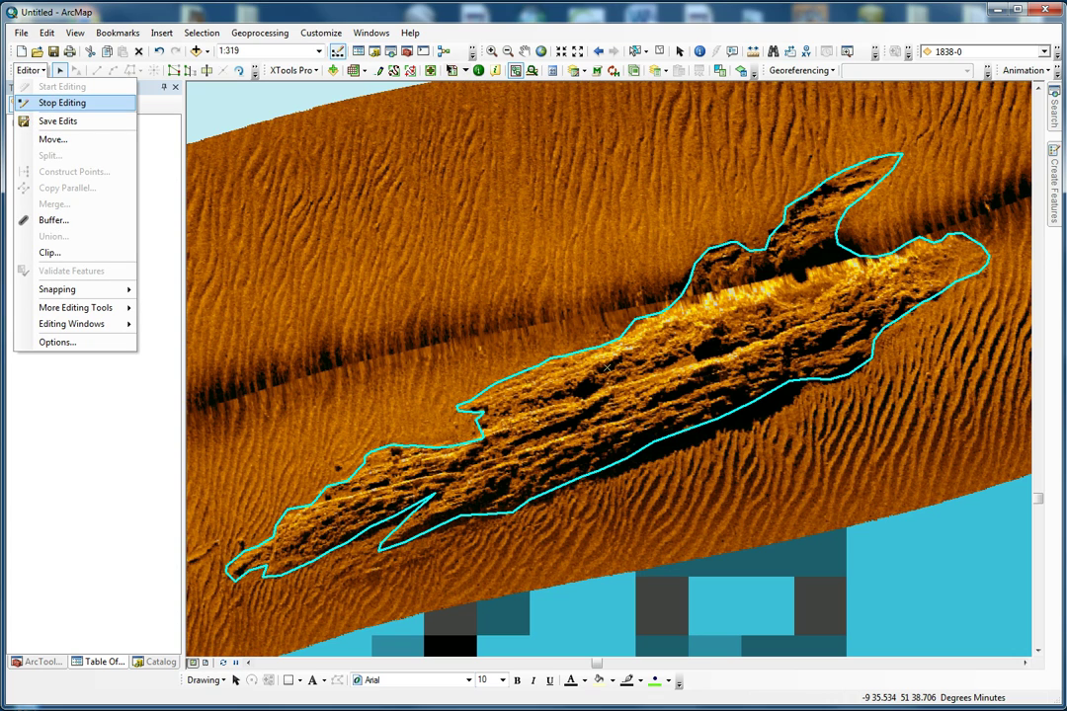
{"action": "left_click", "coordinate": [54, 121]}
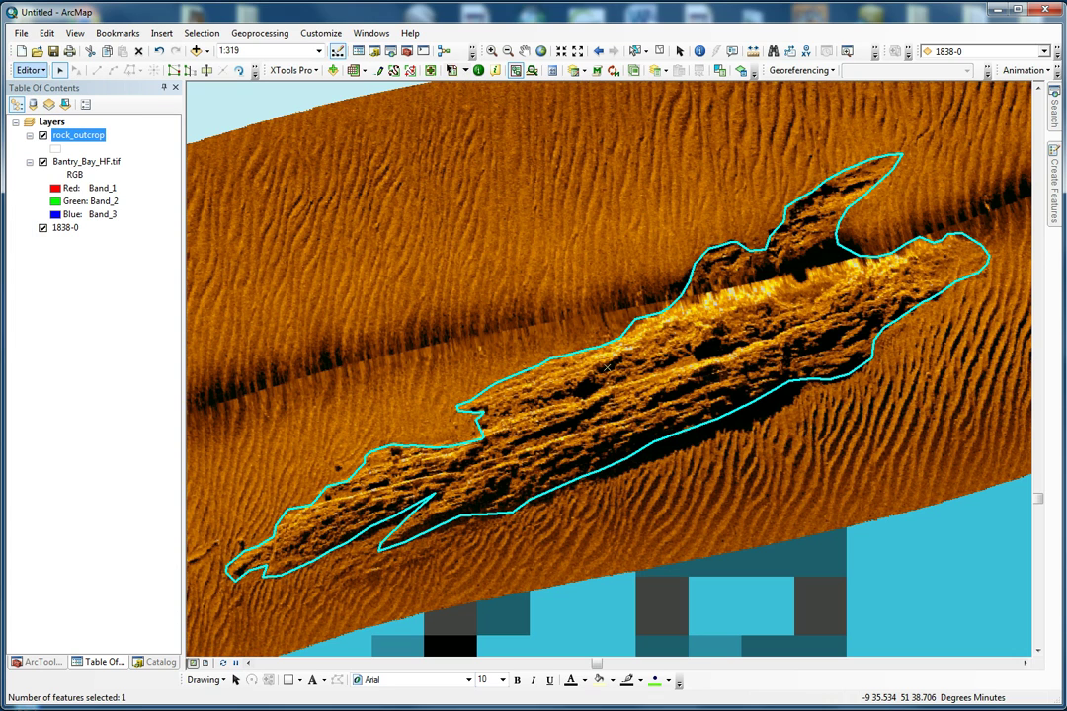
{"action": "left_click", "coordinate": [30, 70]}
{"action": "left_click", "coordinate": [52, 103]}
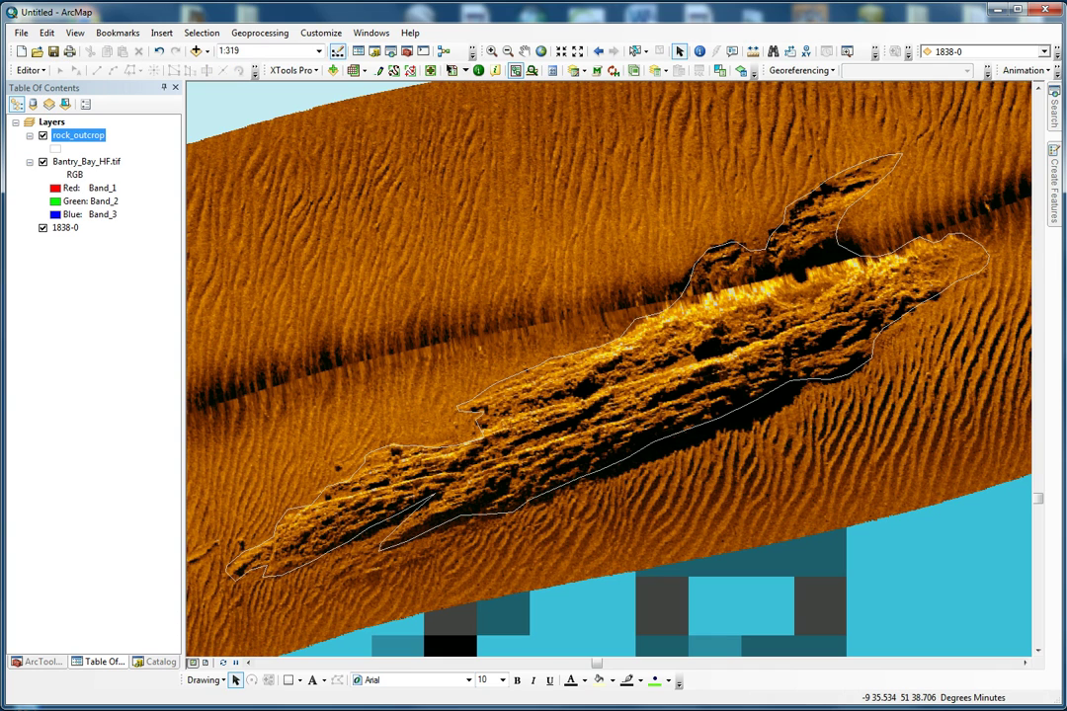
Browse the fill symbols available for the rock_outcrop layer and close the symbol selector.
{"action": "left_click", "coordinate": [55, 149]}
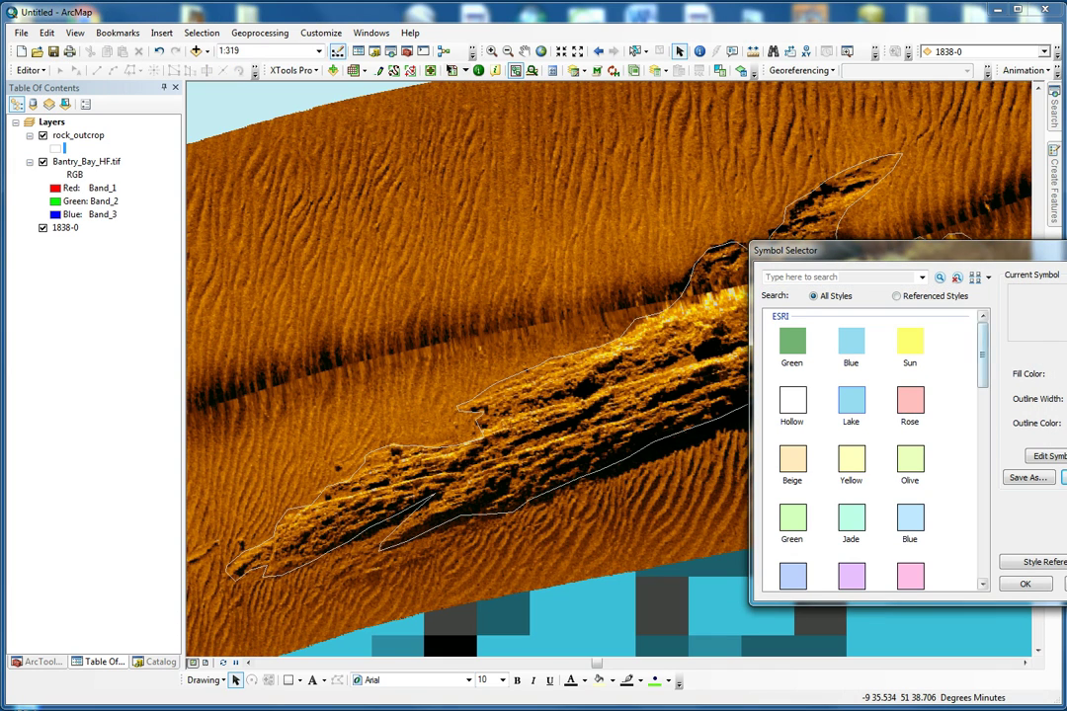
{"action": "scroll", "coordinate": [870, 449], "scroll_direction": "down", "scroll_amount": 5}
{"action": "scroll", "coordinate": [869, 449], "scroll_direction": "up", "scroll_amount": 2}
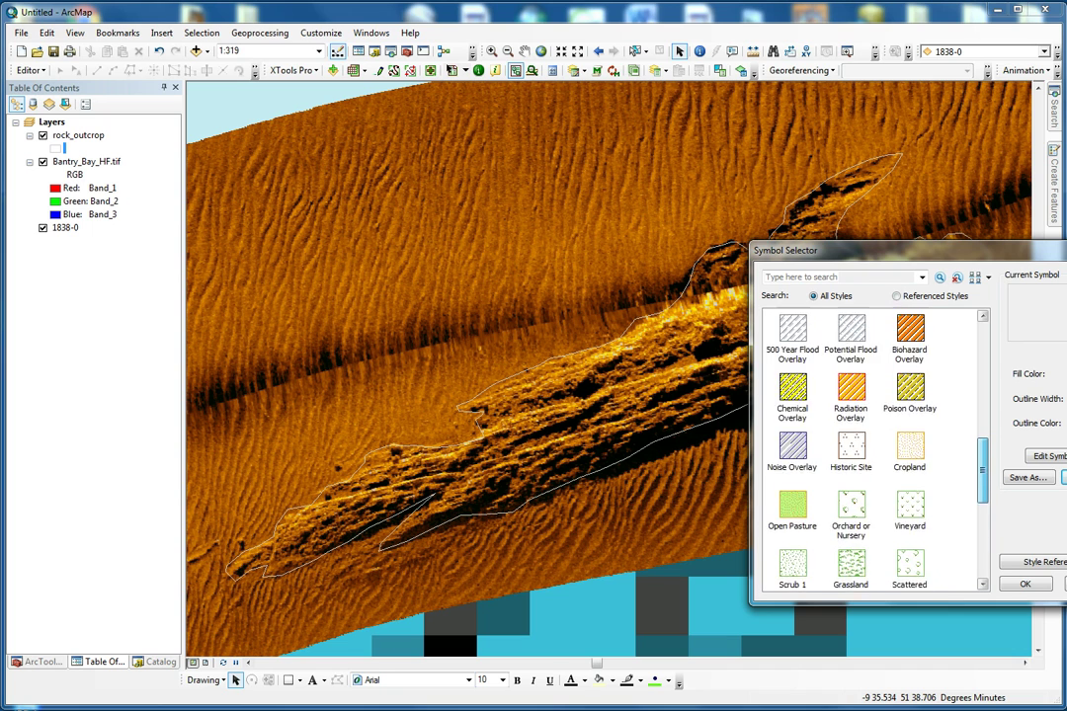
{"action": "scroll", "coordinate": [869, 450], "scroll_direction": "up", "scroll_amount": 5}
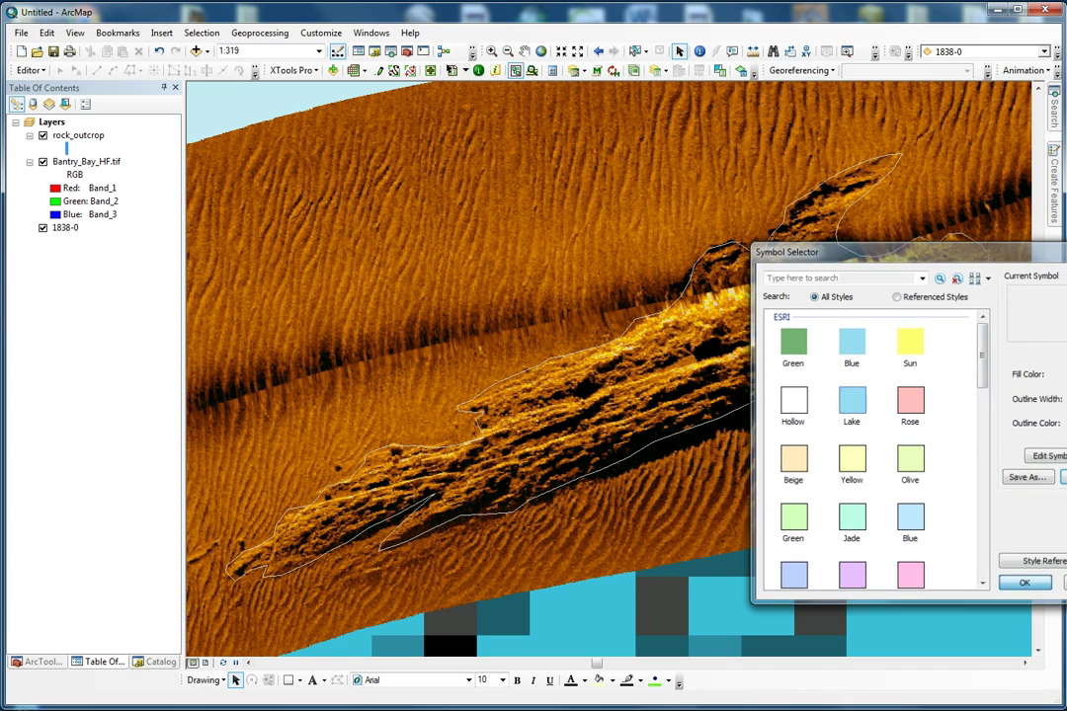
{"action": "left_click", "coordinate": [1024, 583]}
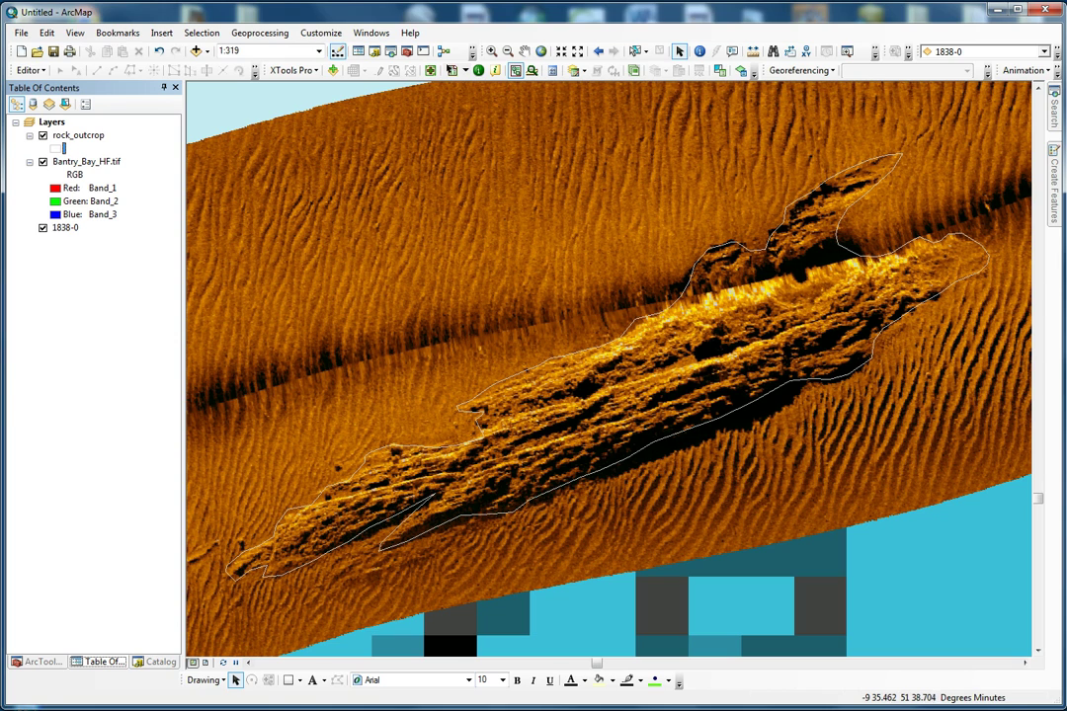
Check the measurement type and area units, and measure the rock outcrop polygon's perimeter and area as a feature.
{"action": "left_click", "coordinate": [753, 51]}
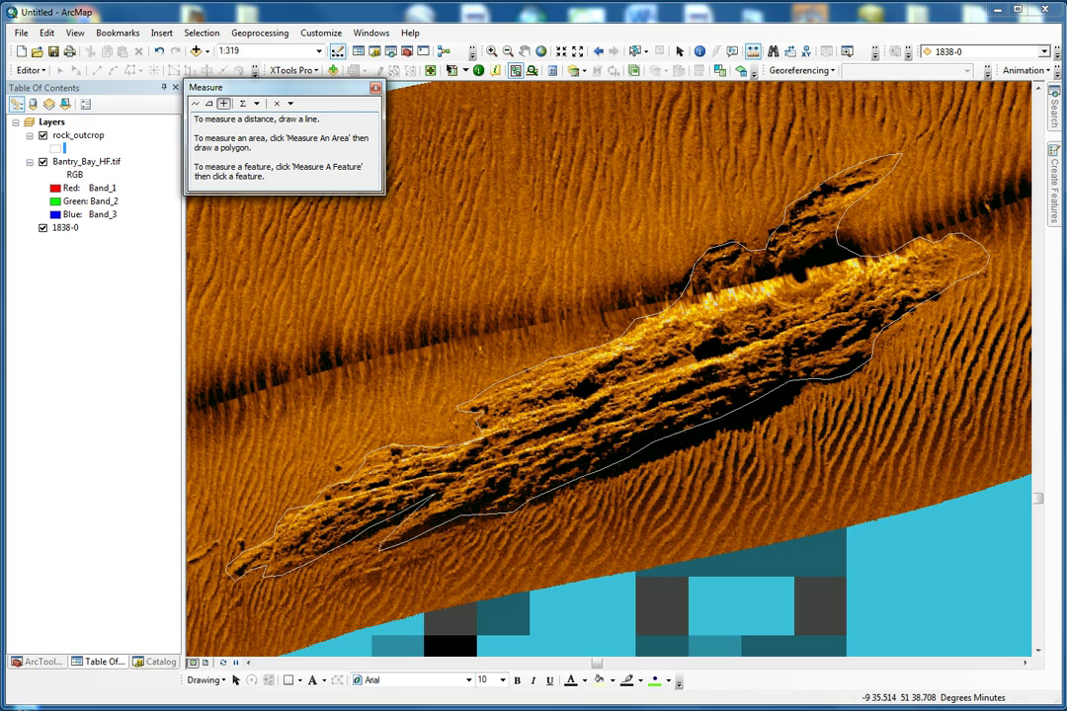
{"action": "left_click", "coordinate": [290, 102]}
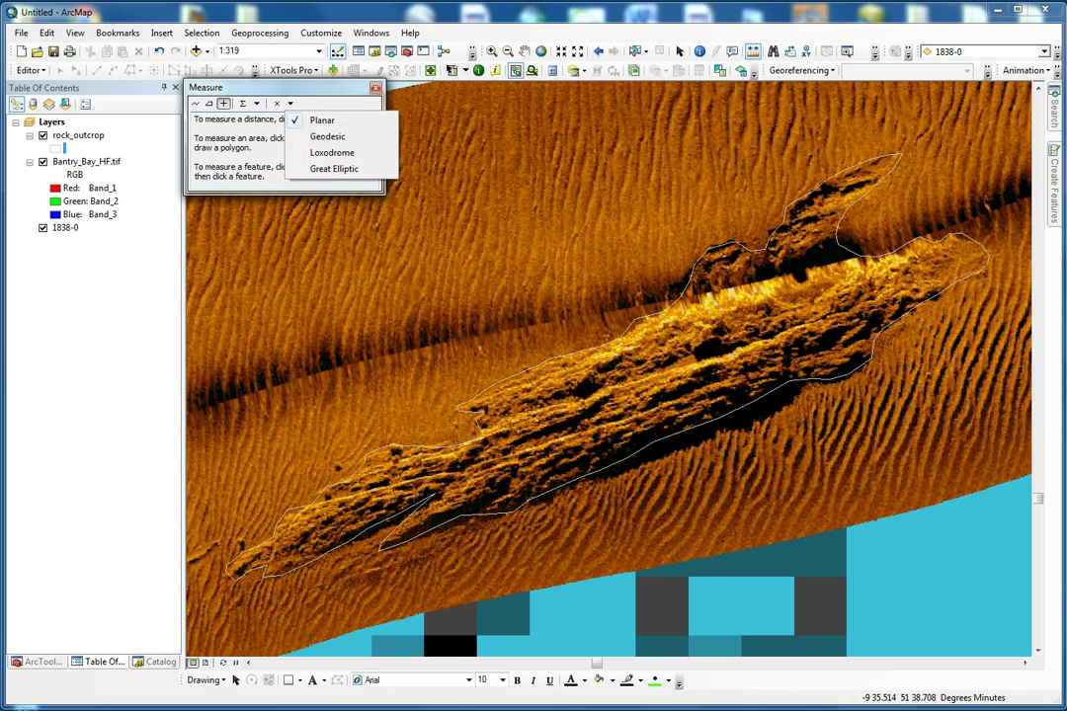
{"action": "left_click", "coordinate": [256, 103]}
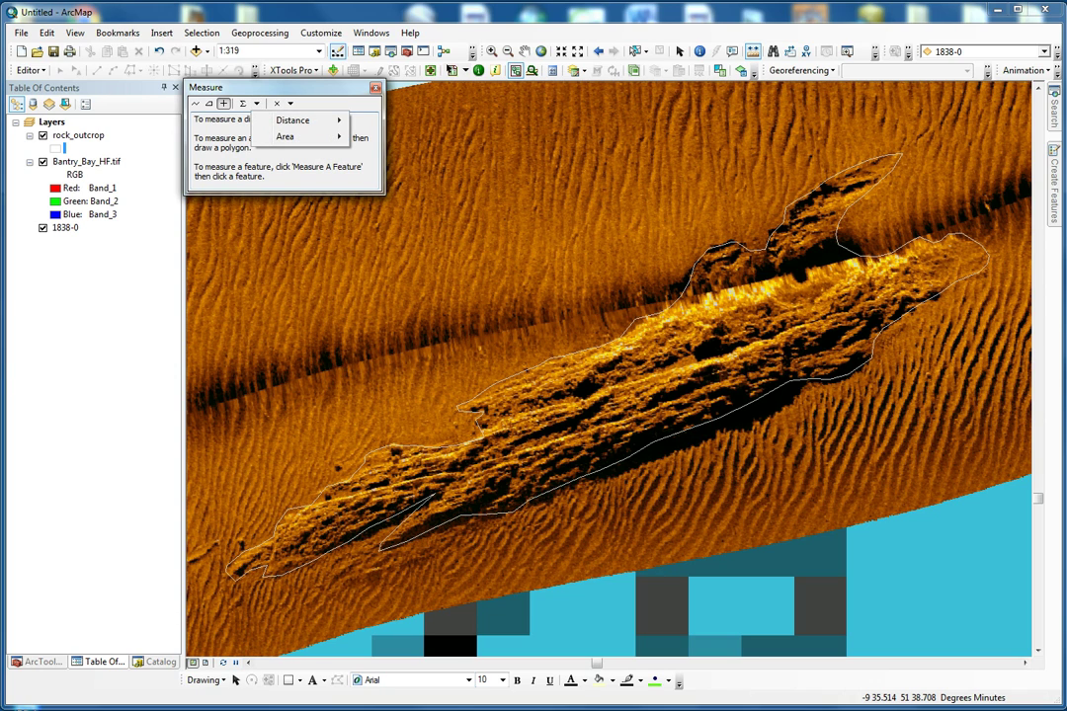
{"action": "mouse_move", "coordinate": [296, 137]}
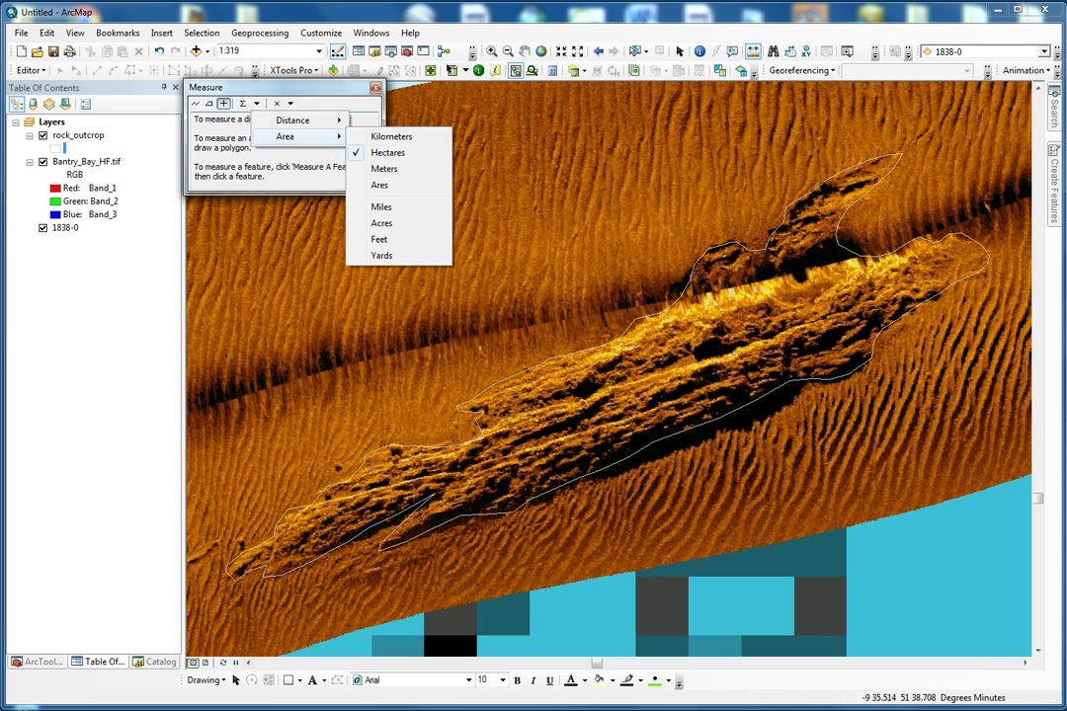
{"action": "key", "text": "Escape"}
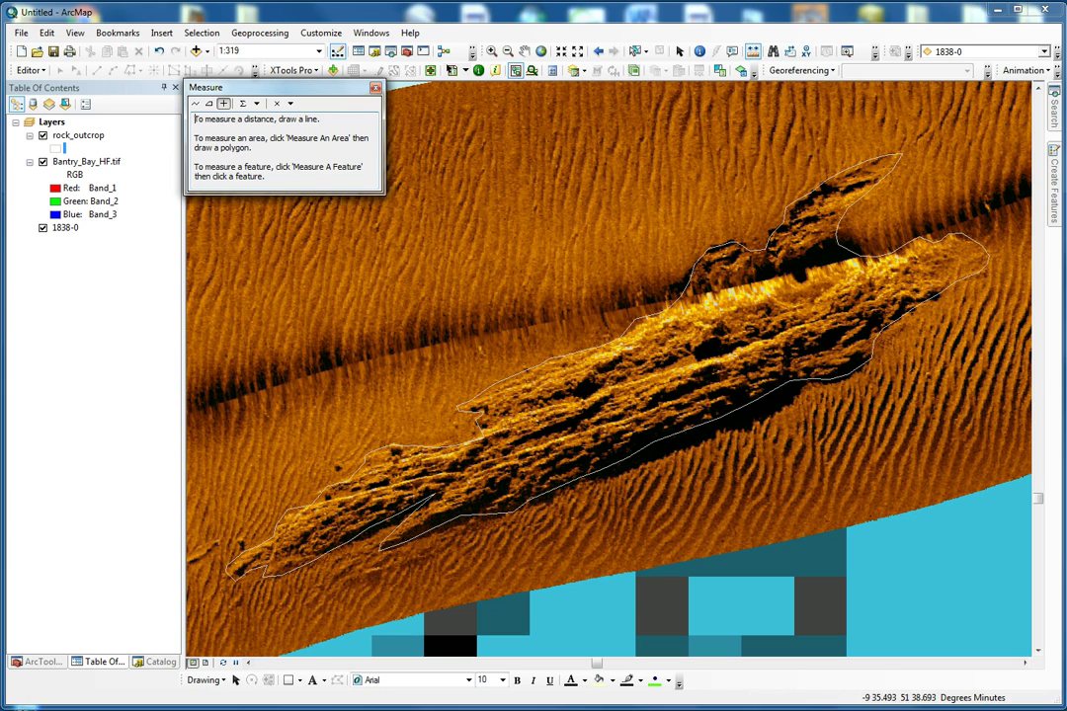
{"action": "left_click", "coordinate": [633, 395]}
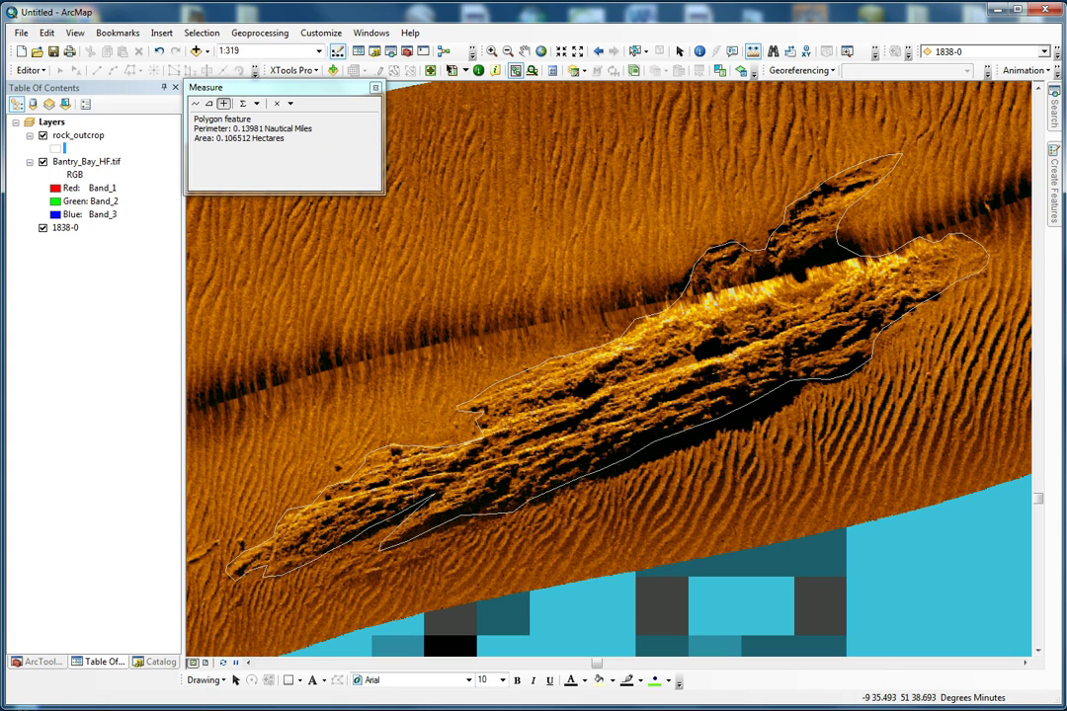